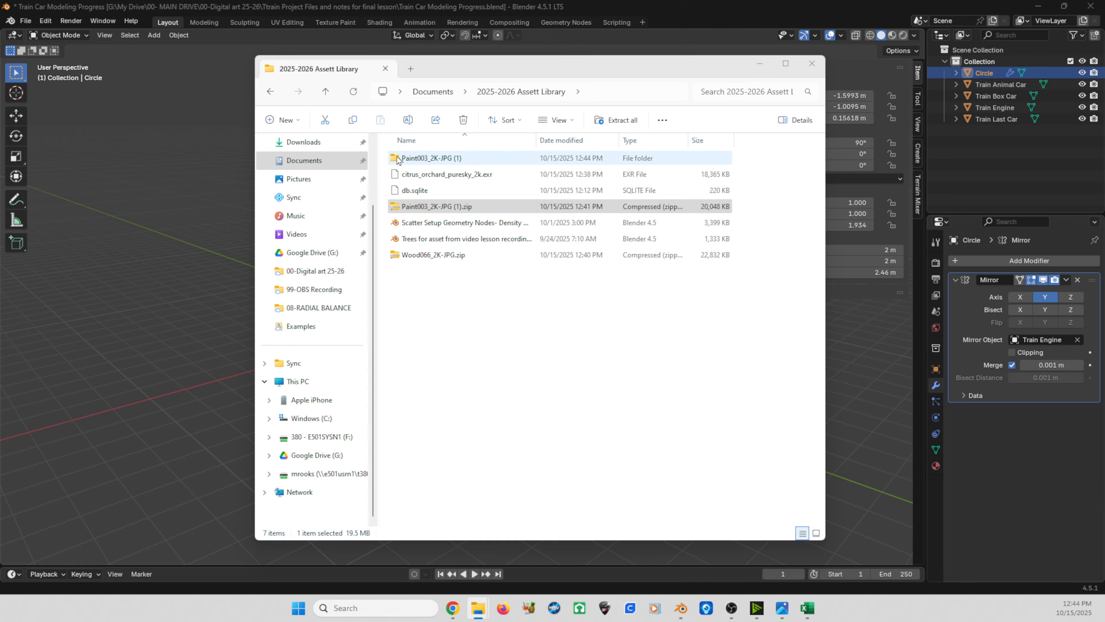
# Extract Wood066_2K-JPG.zip into its own folder in the 2025-2026 Assett Library and close the file window
pyautogui.click(398, 159)
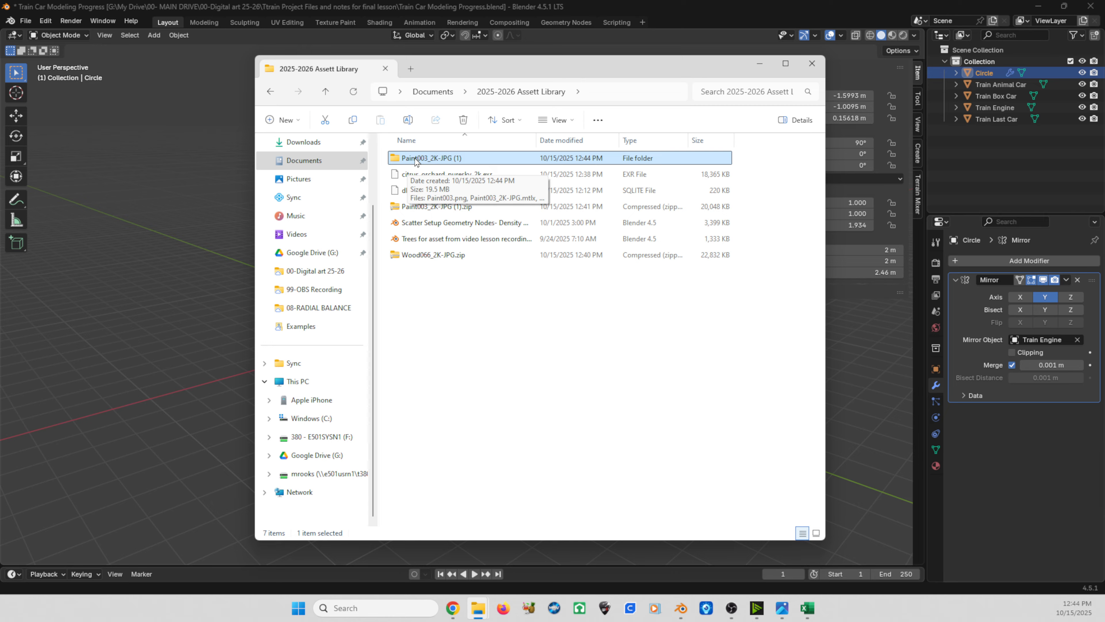
pyautogui.click(420, 255)
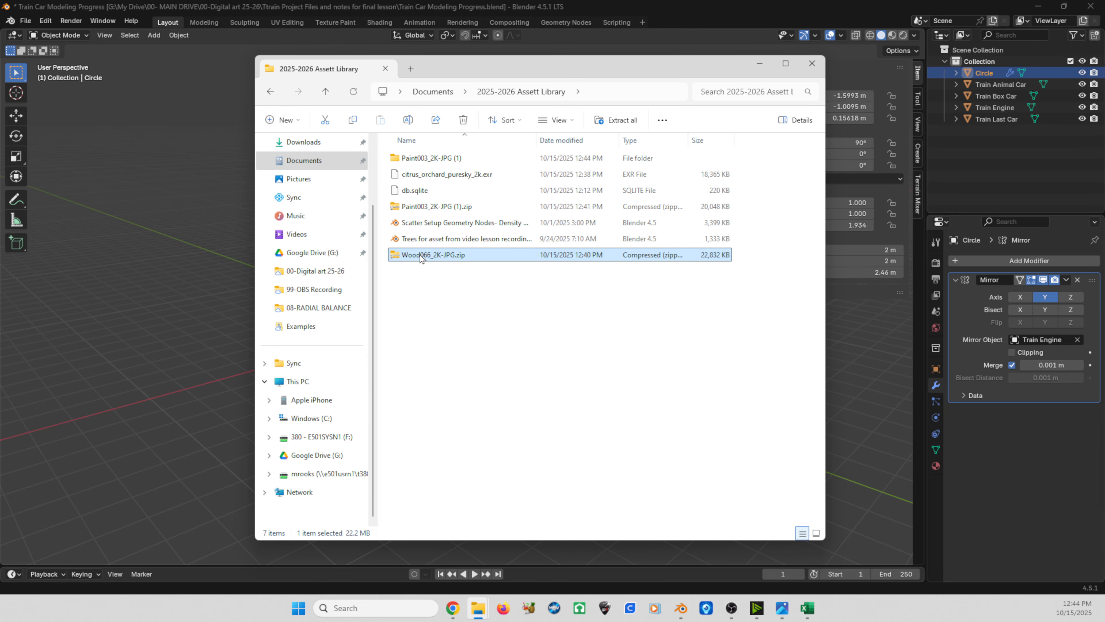
pyautogui.rightClick(420, 255)
pyautogui.click(463, 361)
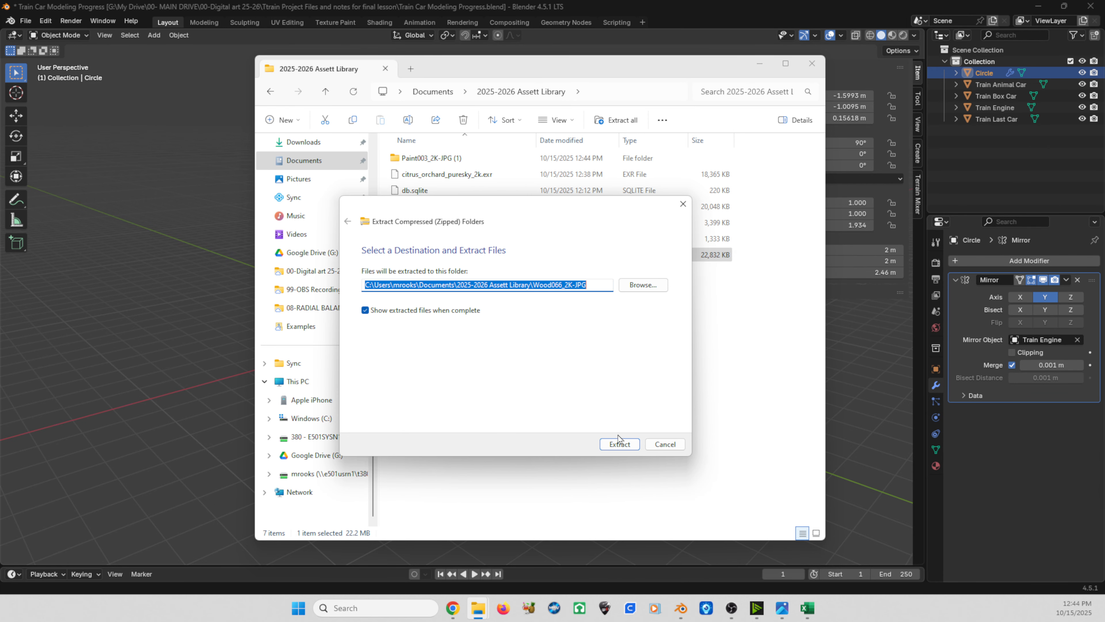
pyautogui.click(619, 444)
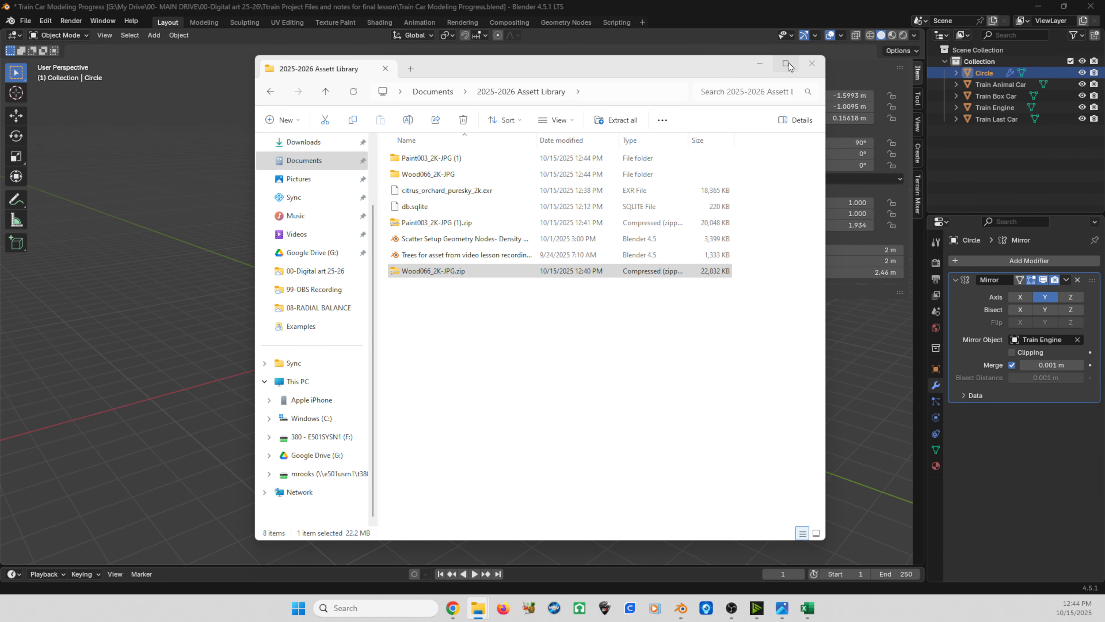
pyautogui.click(811, 65)
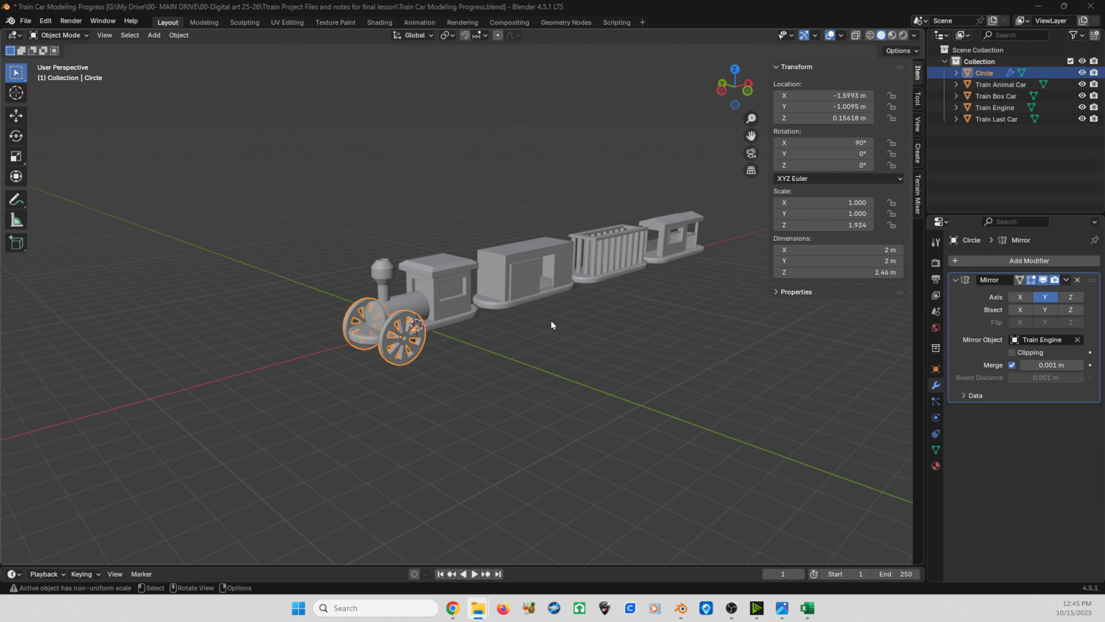
# Switch to the Shading workspace and display the train in rendered viewport shading
pyautogui.moveTo(710, 313); pyautogui.dragTo(405, 319, button='middle')
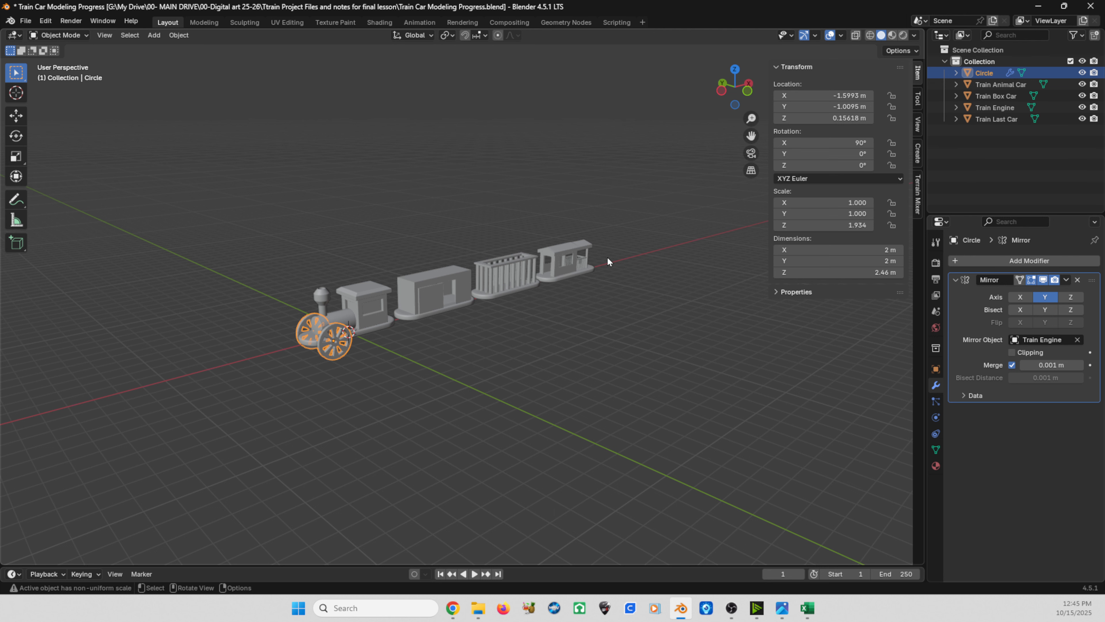
pyautogui.click(374, 22)
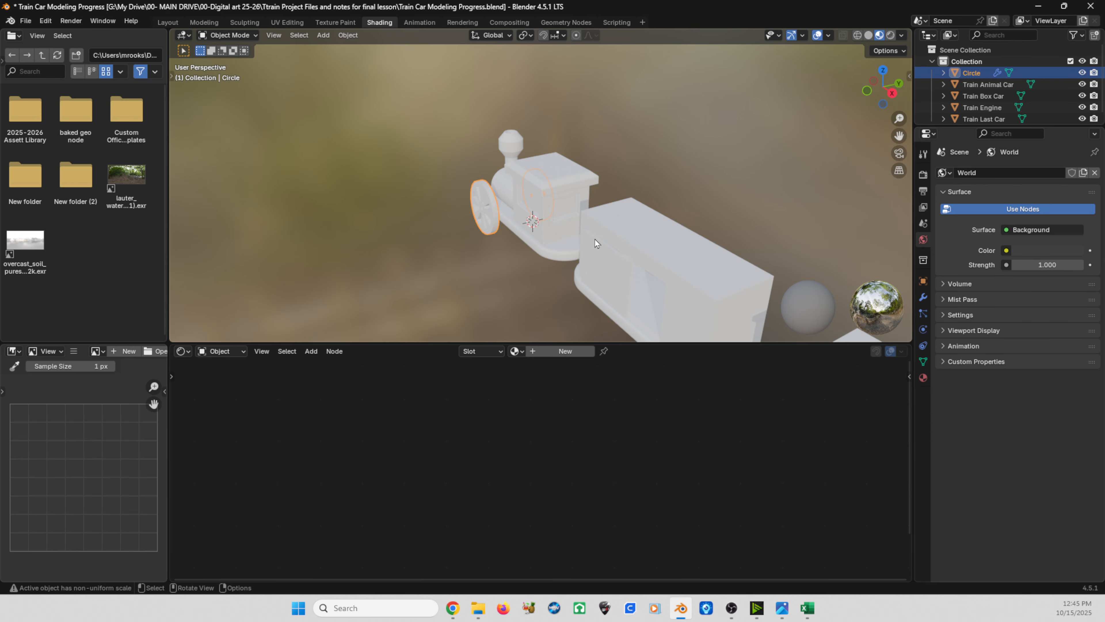
pyautogui.scroll(-4, 448, 213)
pyautogui.moveTo(448, 213)
pyautogui.mouseDown(button='middle')
pyautogui.moveTo(587, 211)
pyautogui.moveTo(452, 210)
pyautogui.mouseUp(button='middle')
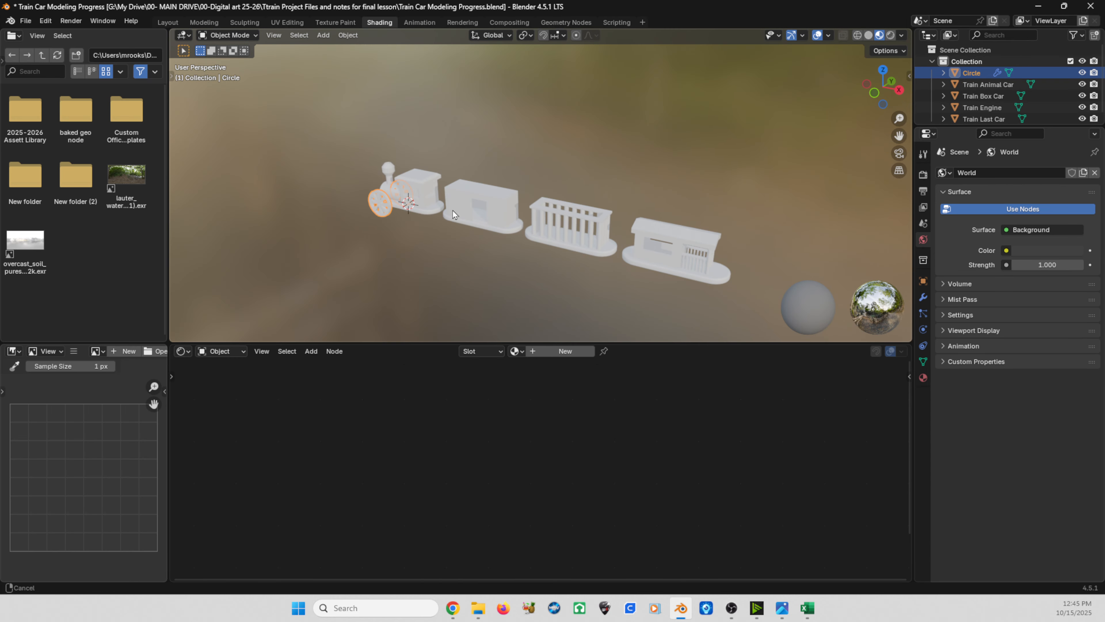
pyautogui.click(890, 36)
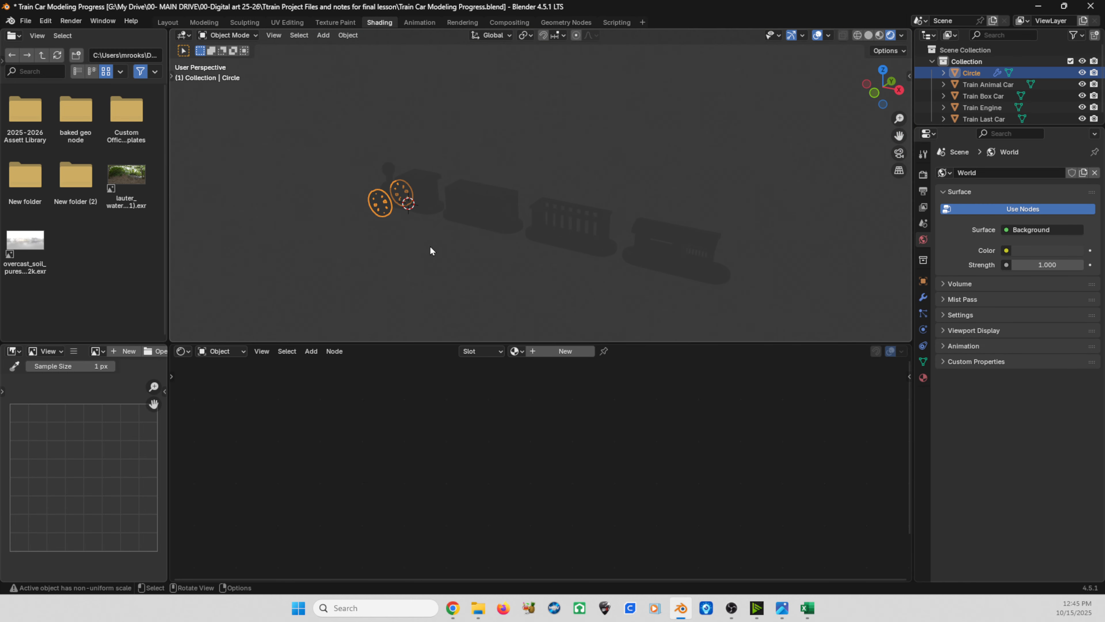
pyautogui.click(923, 174)
pyautogui.moveTo(461, 248); pyautogui.dragTo(691, 235, button='middle')
pyautogui.scroll(1, 497, 234)
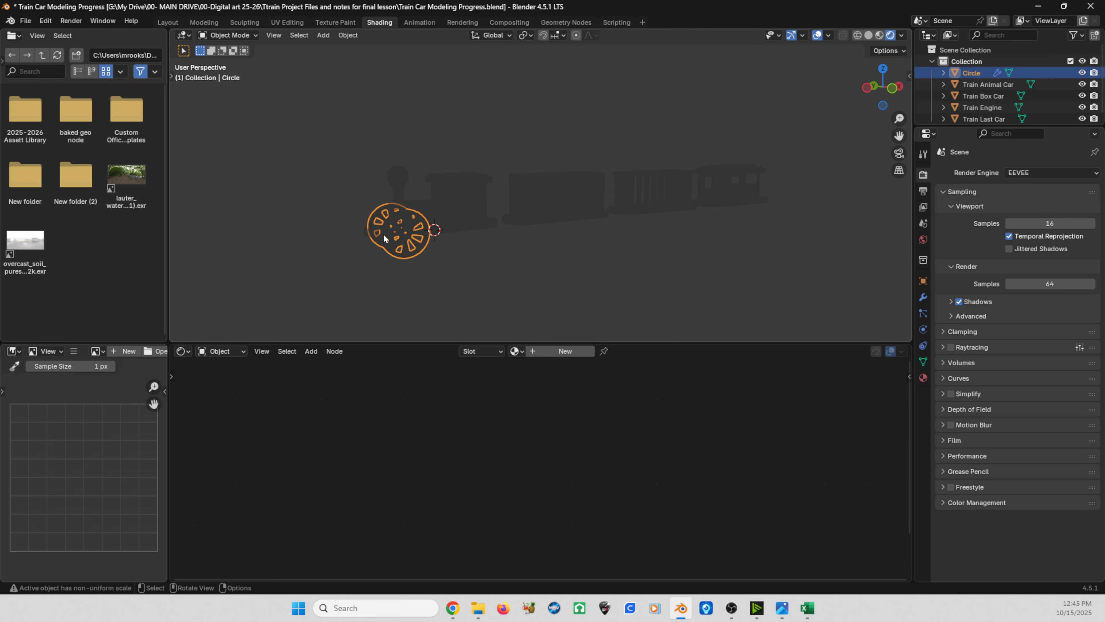
# Assign an Environment Texture to the world background's color
pyautogui.click(923, 241)
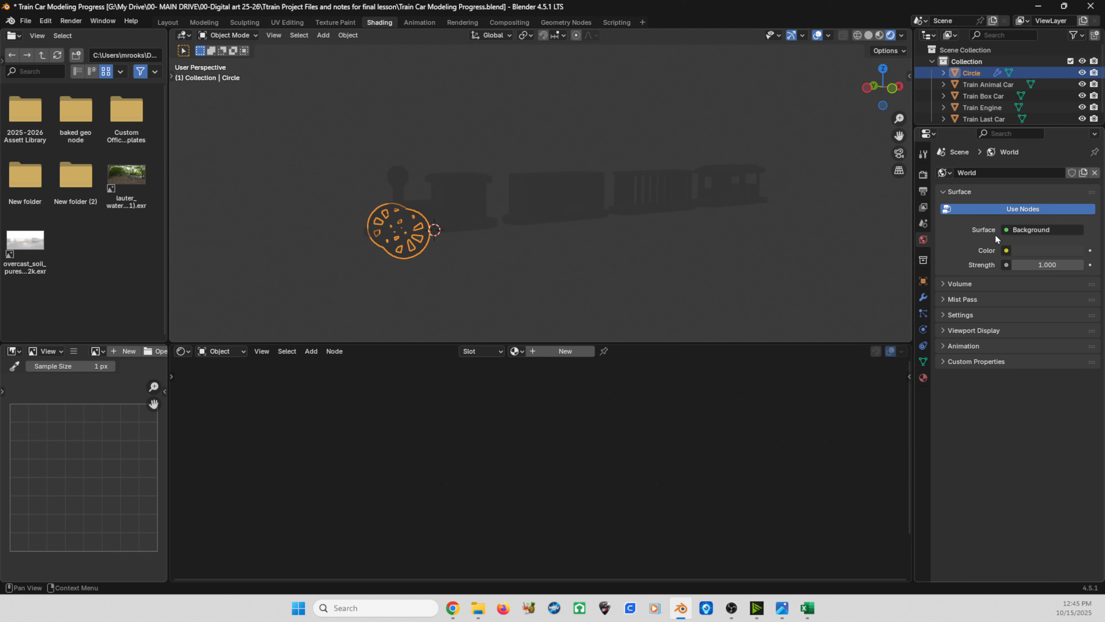
pyautogui.click(1007, 251)
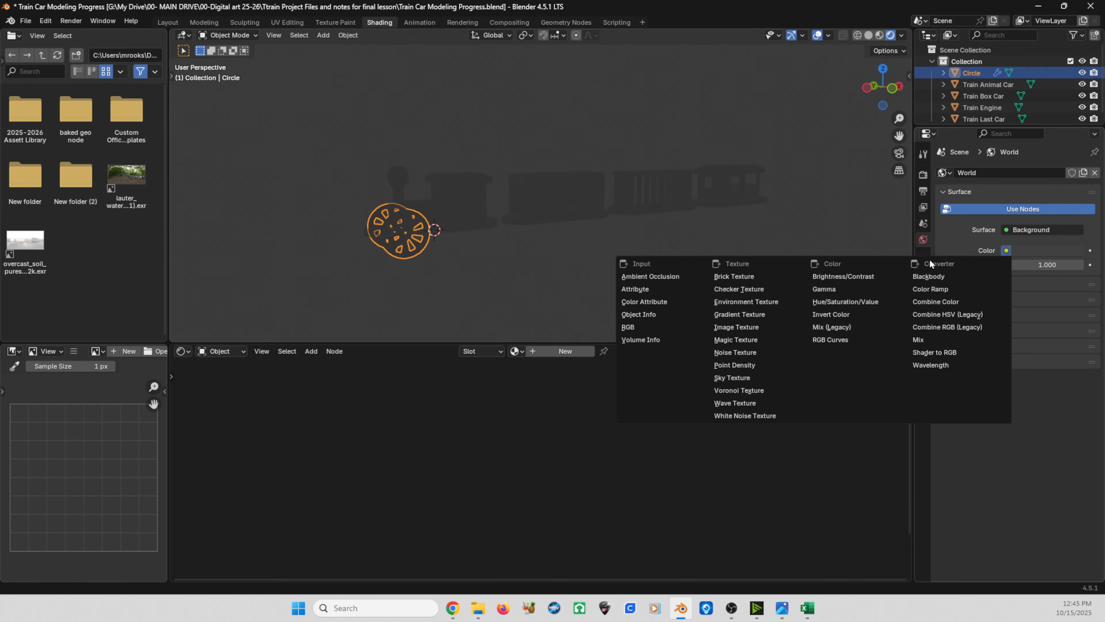
pyautogui.press('ctrl')
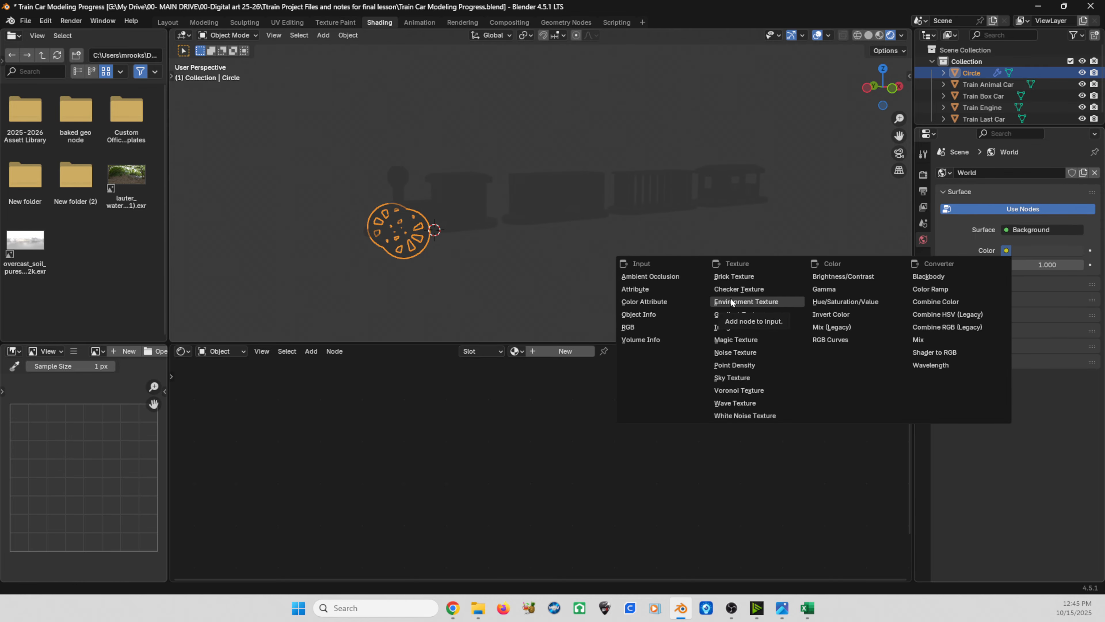
pyautogui.click(730, 303)
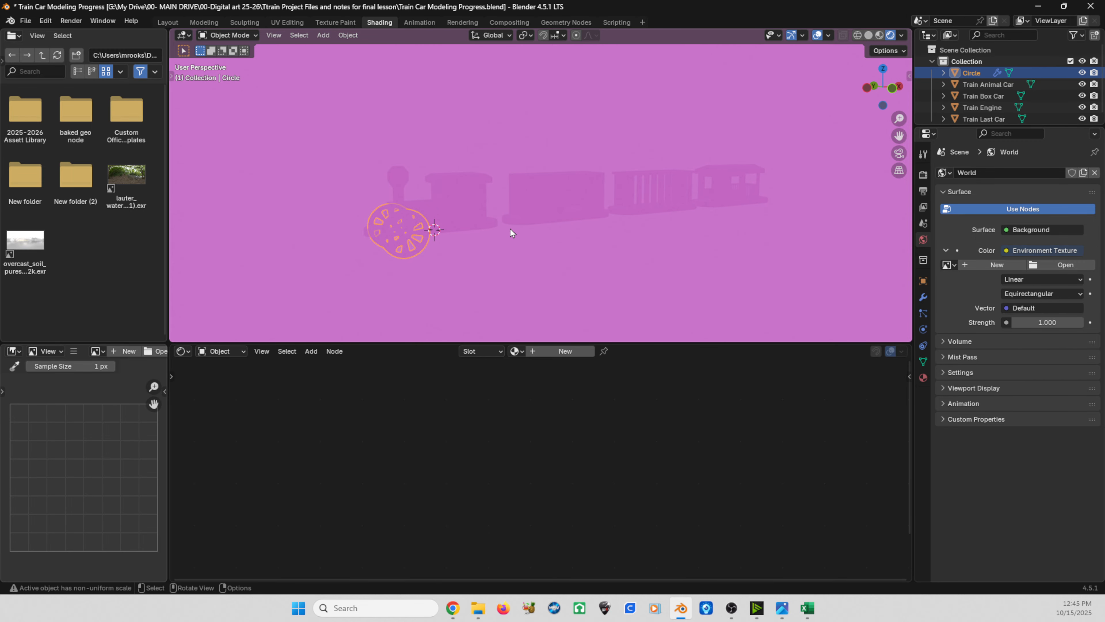
# Load citrus_orchard_puresky_2k.exr from the 2025-2026 Assett Library in Documents as the world's environment image
pyautogui.click(1061, 267)
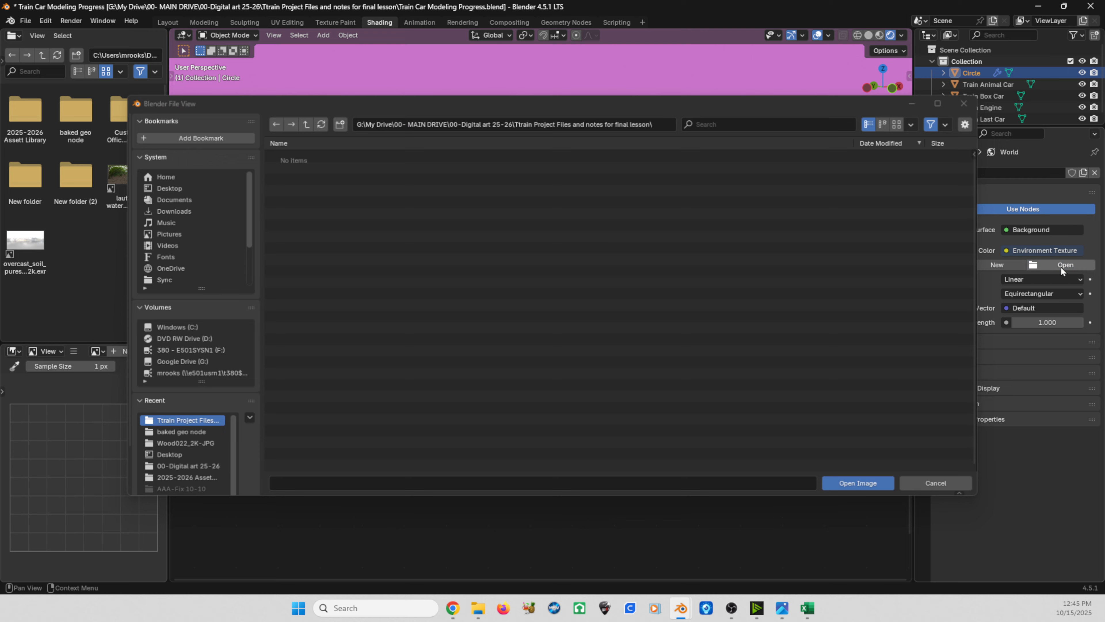
pyautogui.click(167, 201)
pyautogui.doubleClick(297, 156)
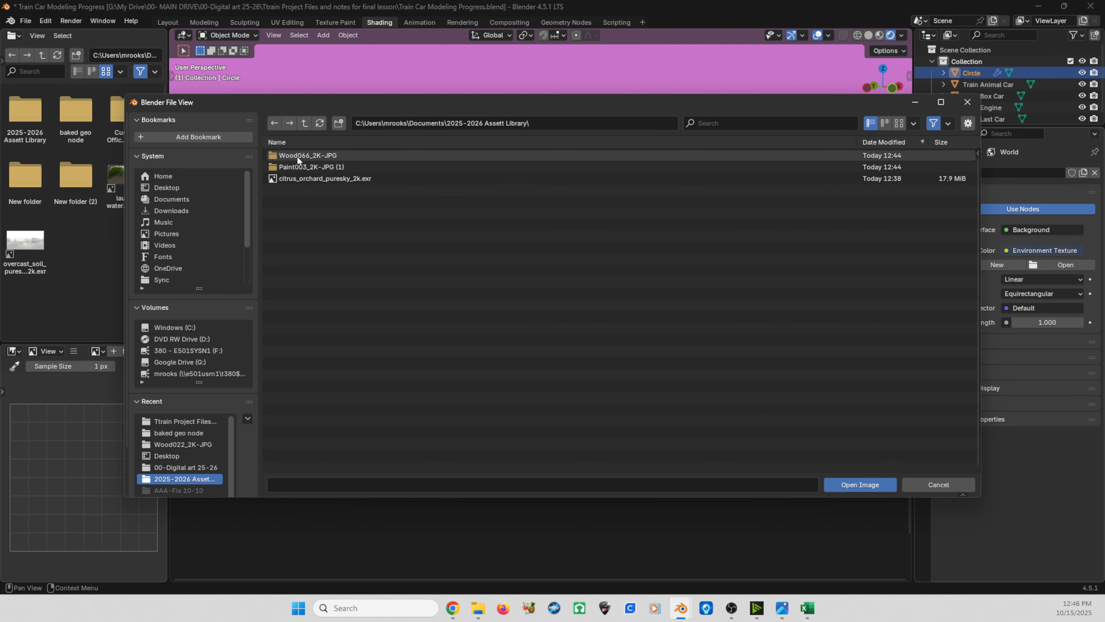
pyautogui.click(299, 178)
pyautogui.click(863, 485)
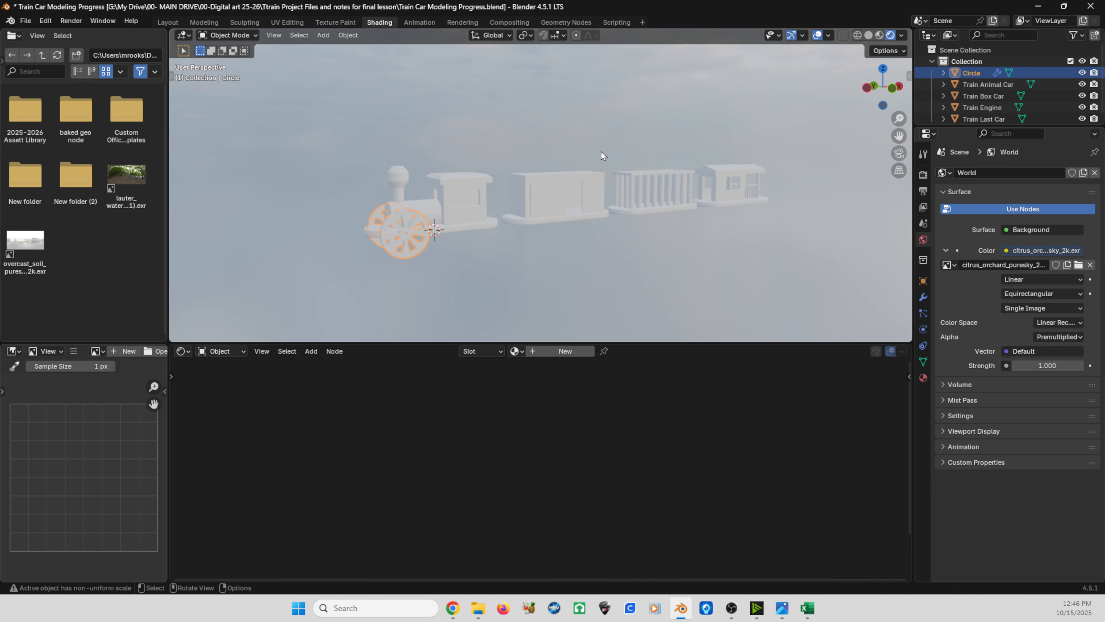
# Add a mesh plane as the ground and scale it by 30
pyautogui.moveTo(602, 152); pyautogui.dragTo(548, 196, button='middle')
pyautogui.scroll(4, 543, 213)
pyautogui.moveTo(547, 196); pyautogui.dragTo(523, 229, button='middle')
pyautogui.scroll(3, 524, 227)
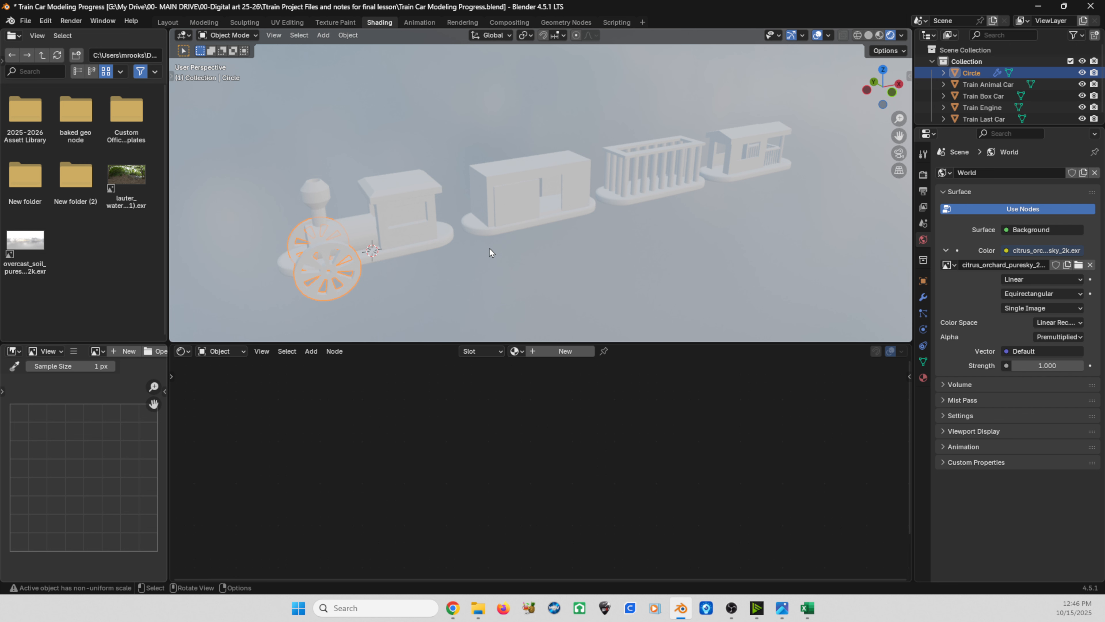
pyautogui.hotkey('shift', 'a')
pyautogui.click(545, 244)
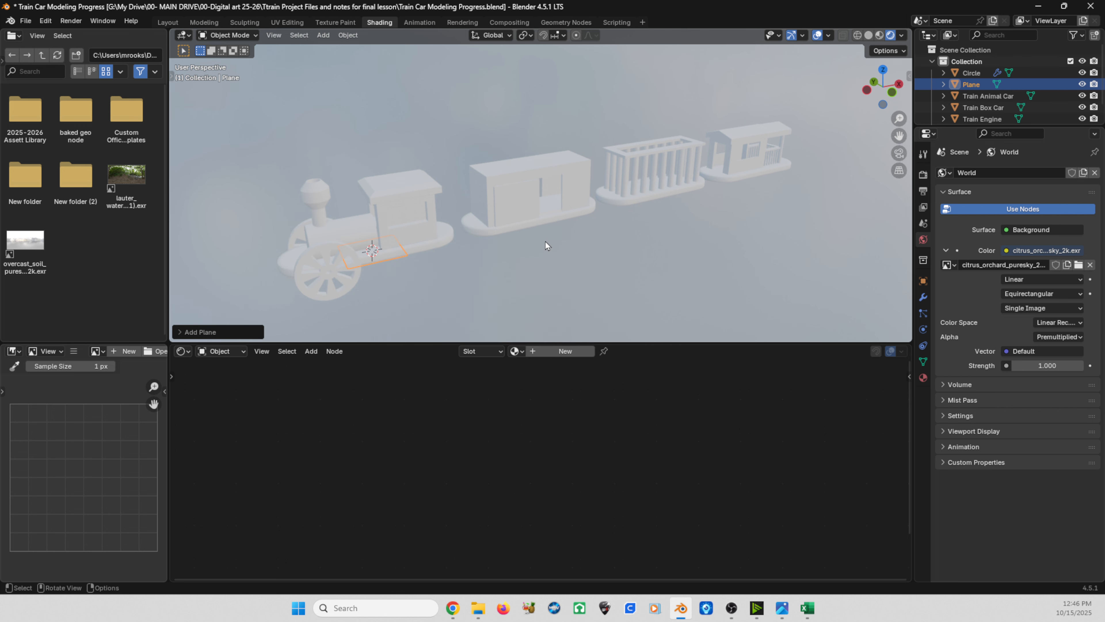
pyautogui.write('s20')
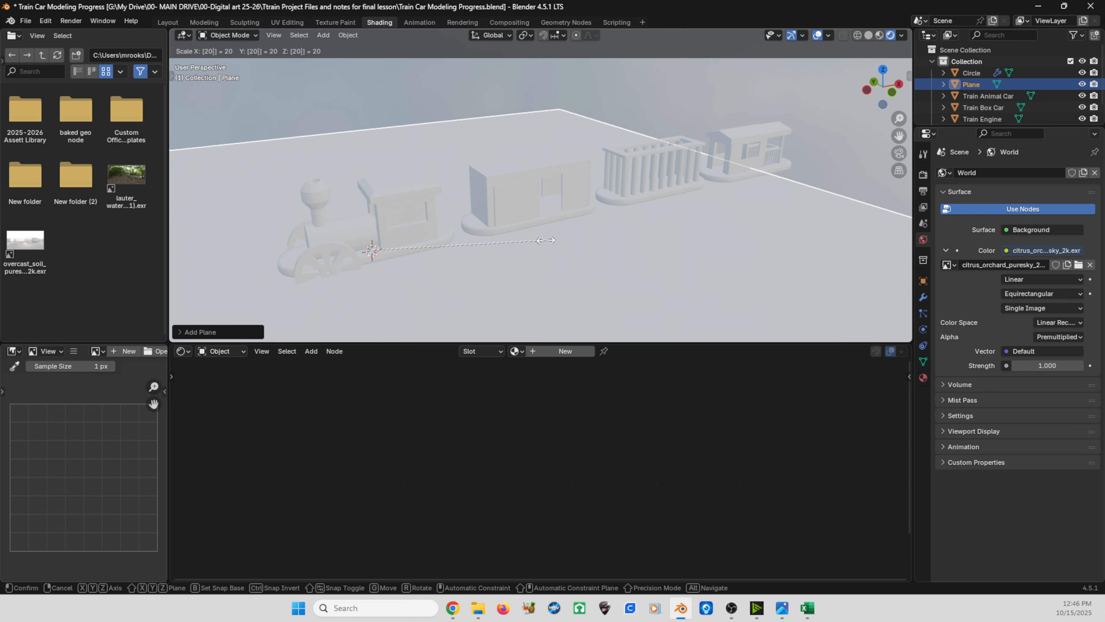
pyautogui.press('BackSpace')
pyautogui.press('BackSpace')
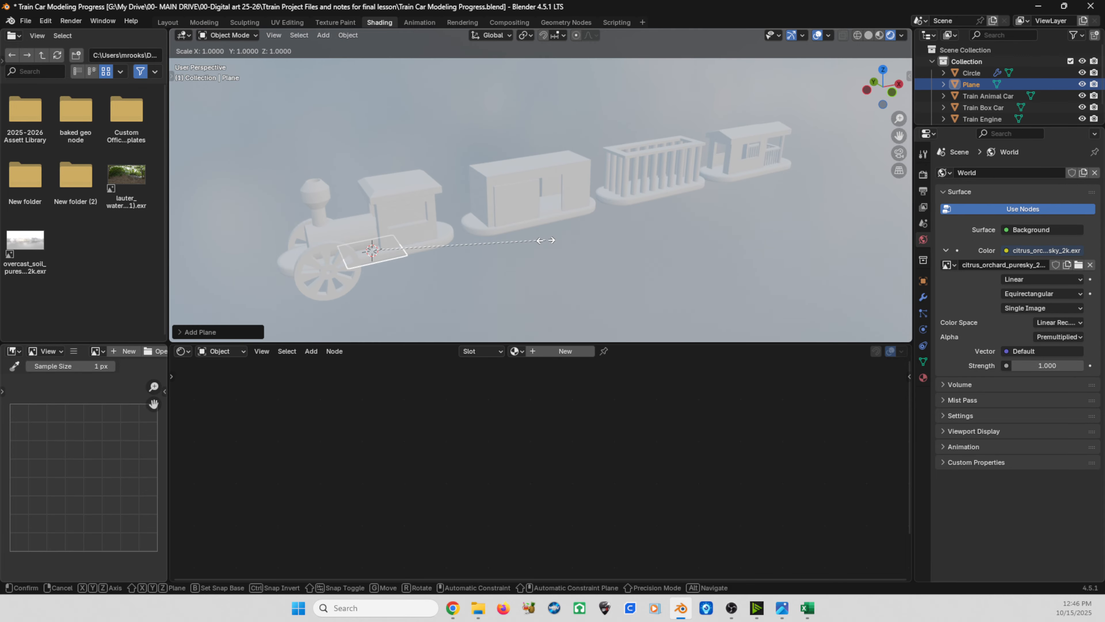
pyautogui.write('30')
pyautogui.press('Return')
# In front view, move the plane about 4.2 m along X and 0.75 m down to sit under the engine's wheels
pyautogui.scroll(-4, 541, 242)
pyautogui.press('KP_1')
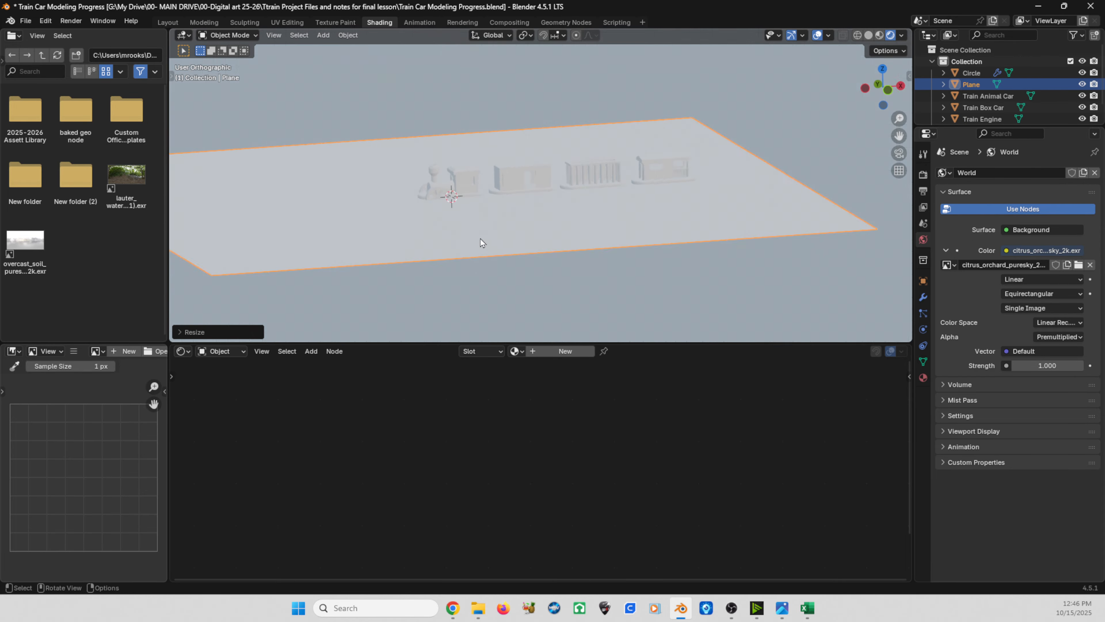
pyautogui.press('g')
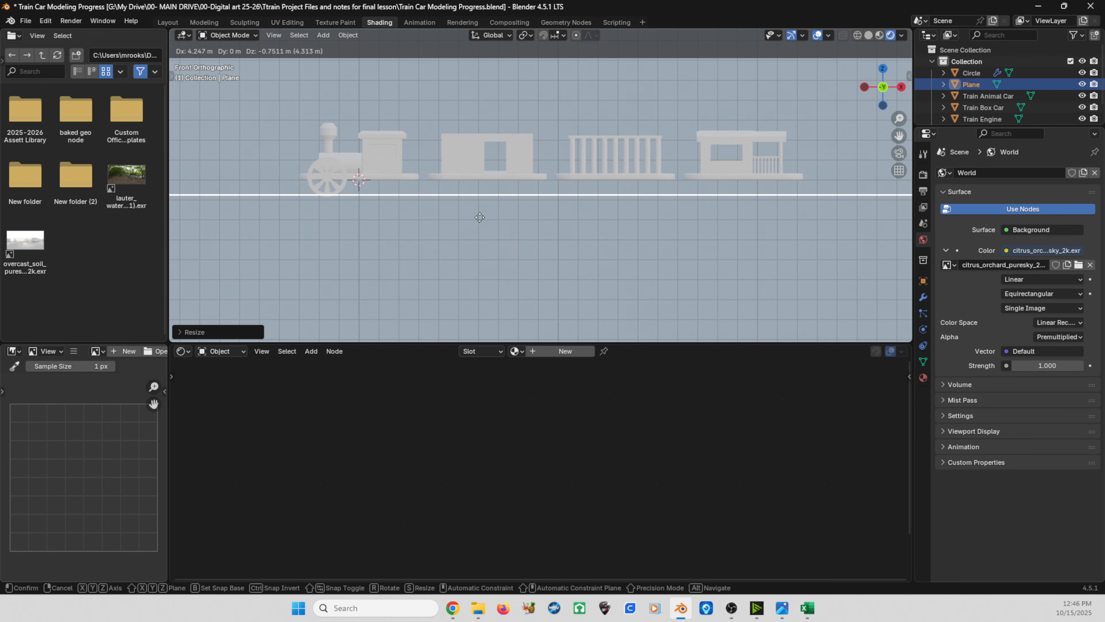
pyautogui.click(481, 218)
pyautogui.moveTo(455, 188); pyautogui.dragTo(529, 223, button='middle')
pyautogui.press('ctrl')
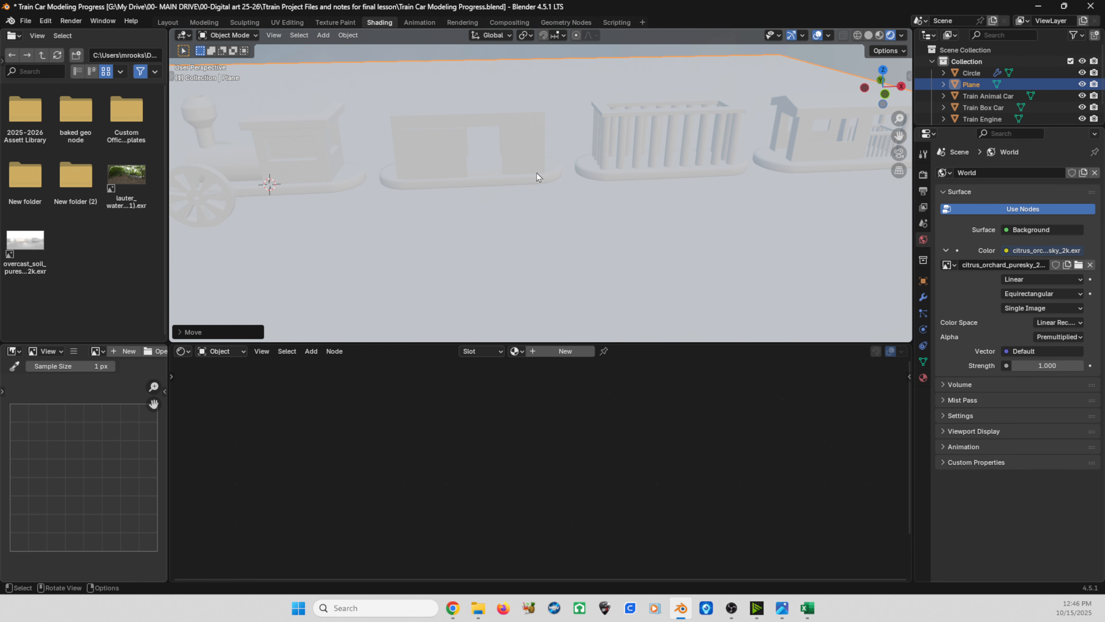
# Set the render engine to Cycles with GPU Compute as the device
pyautogui.click(923, 176)
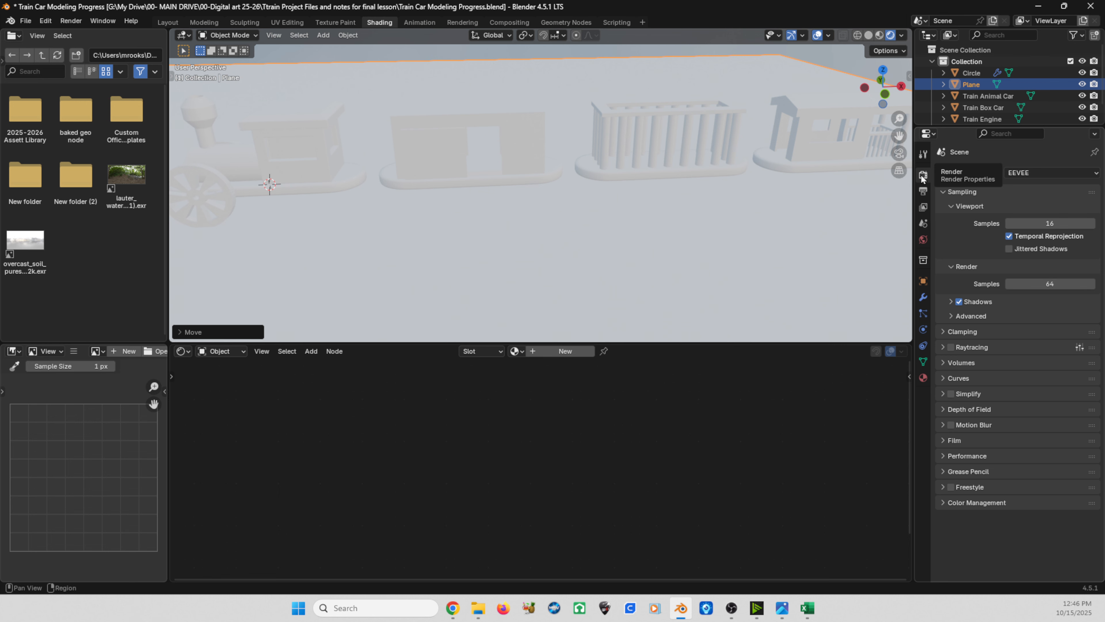
pyautogui.click(1045, 174)
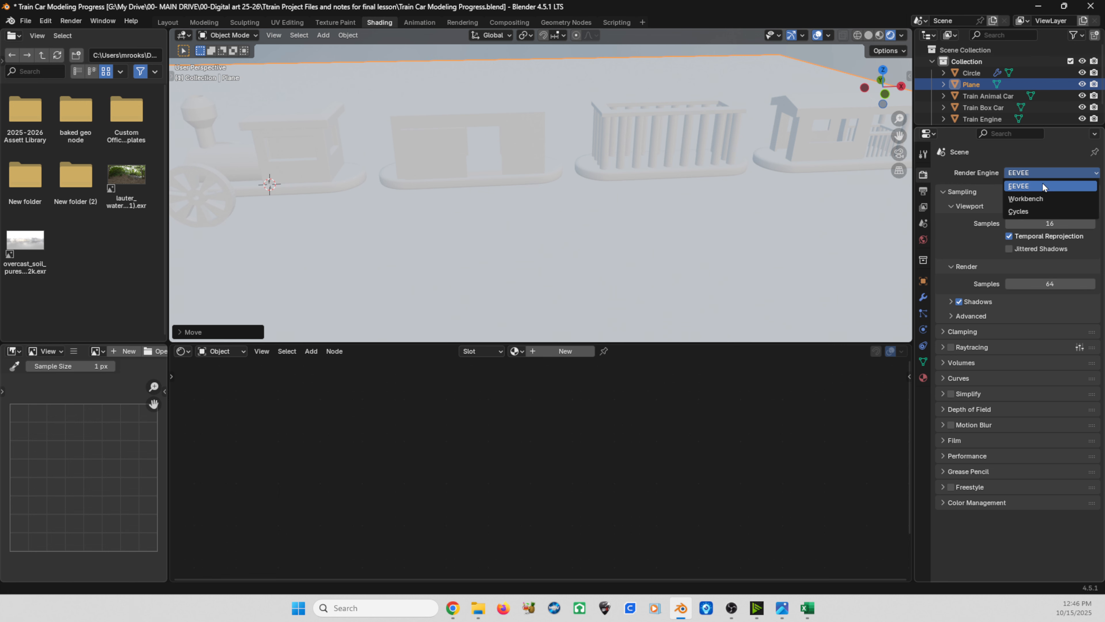
pyautogui.click(1020, 211)
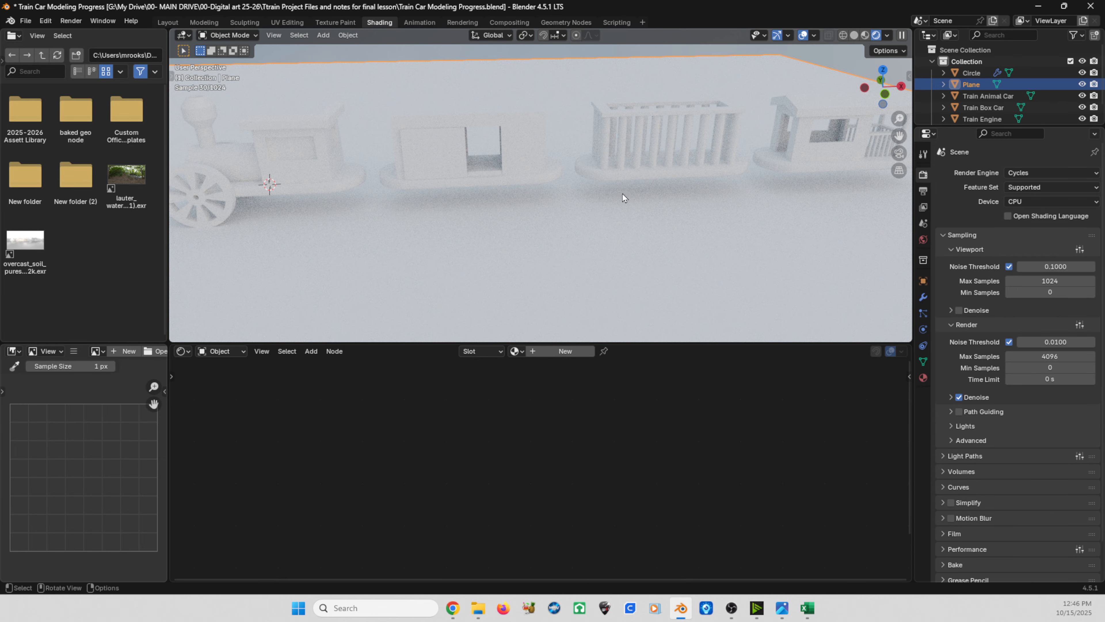
pyautogui.click(1026, 200)
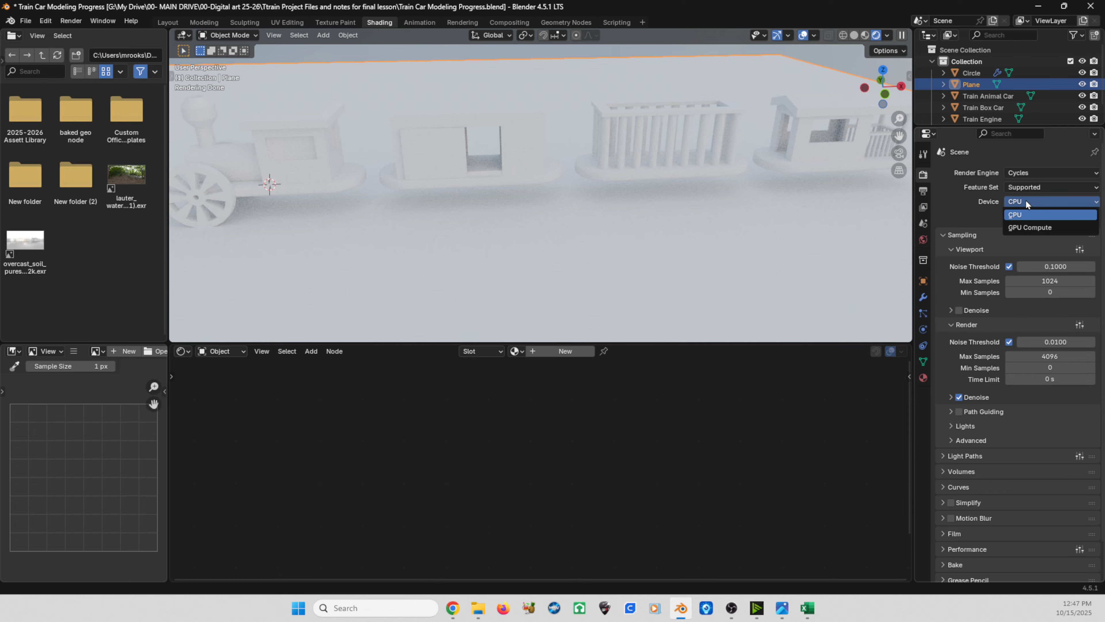
pyautogui.click(1014, 228)
pyautogui.moveTo(480, 212); pyautogui.dragTo(529, 208, button='middle')
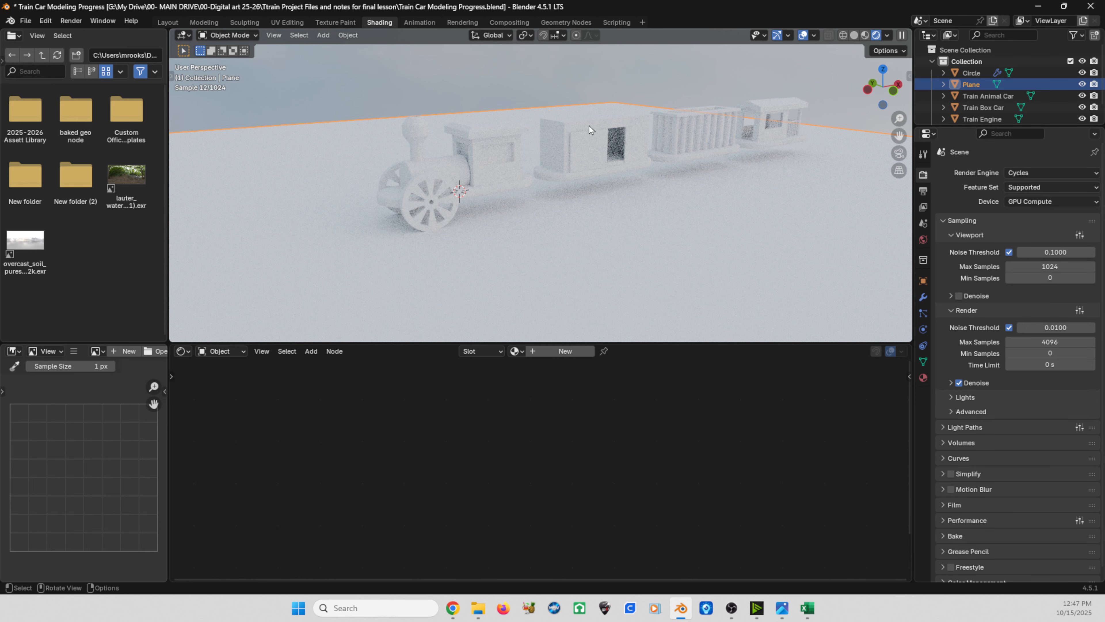
# Create a new material on the train engine and enlarge the shader editor area
pyautogui.click(492, 129)
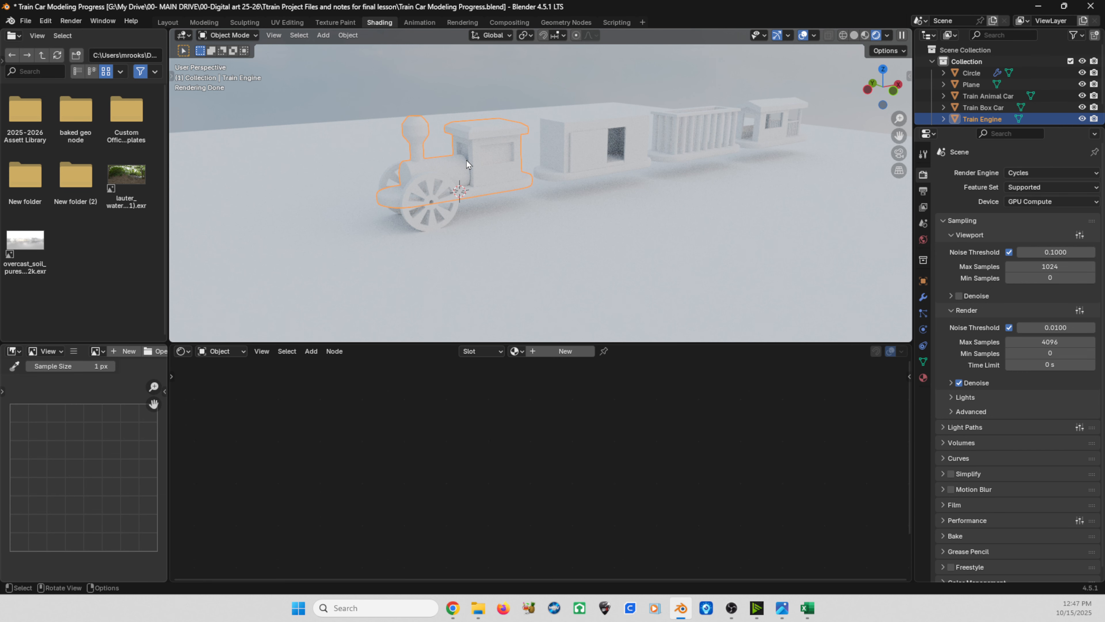
pyautogui.click(558, 352)
pyautogui.moveTo(556, 343); pyautogui.dragTo(548, 257)
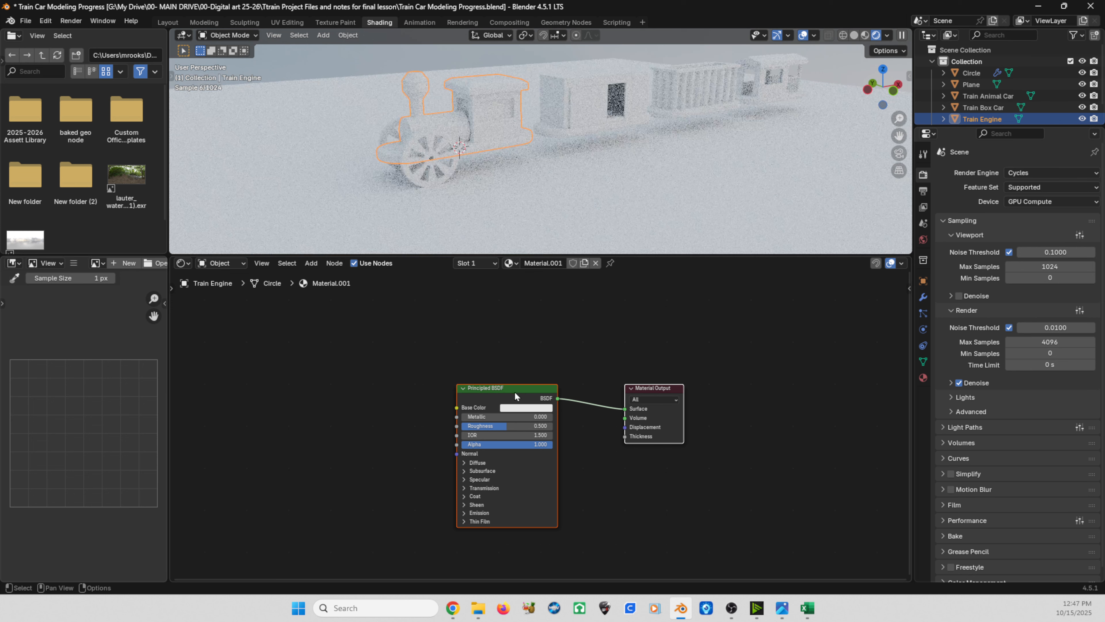
# Rearrange the engine material's Principled BSDF and Material Output nodes, leaving the Principled BSDF slightly higher with a gap between them
pyautogui.moveTo(510, 391); pyautogui.dragTo(568, 395)
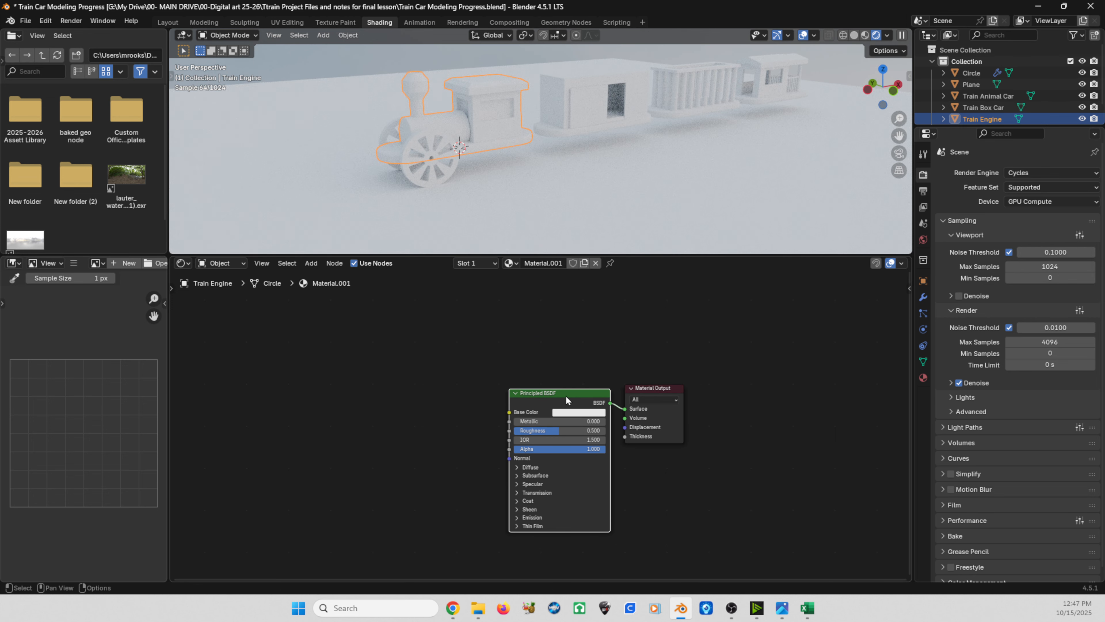
pyautogui.moveTo(645, 392); pyautogui.dragTo(666, 393)
pyautogui.moveTo(593, 393); pyautogui.dragTo(595, 393)
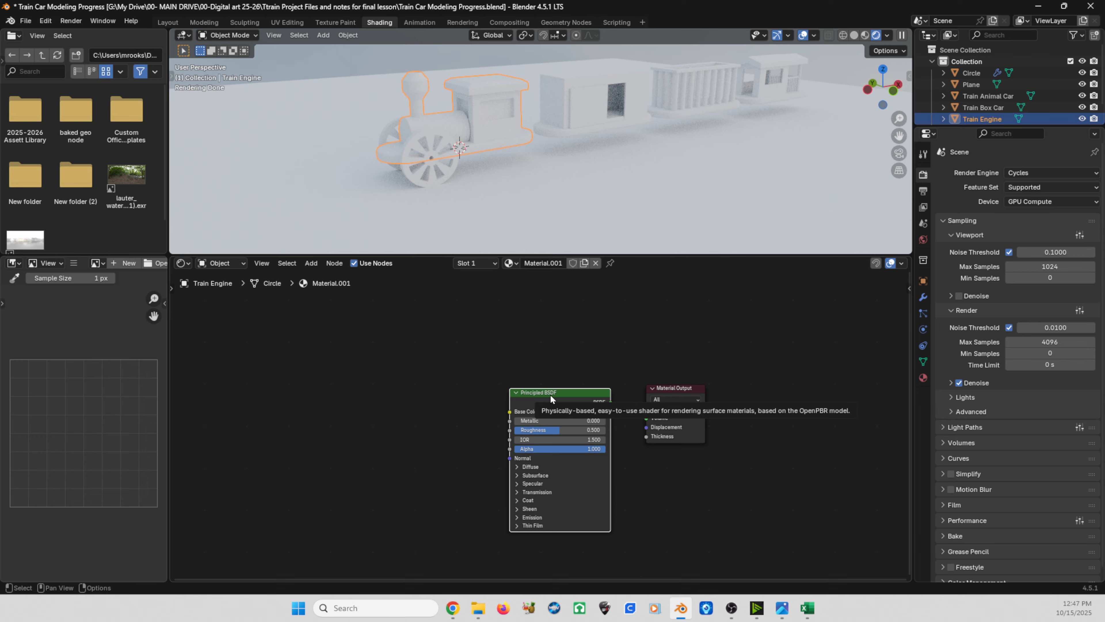
pyautogui.keyDown('shift'); pyautogui.click(664, 387); pyautogui.keyUp('shift')
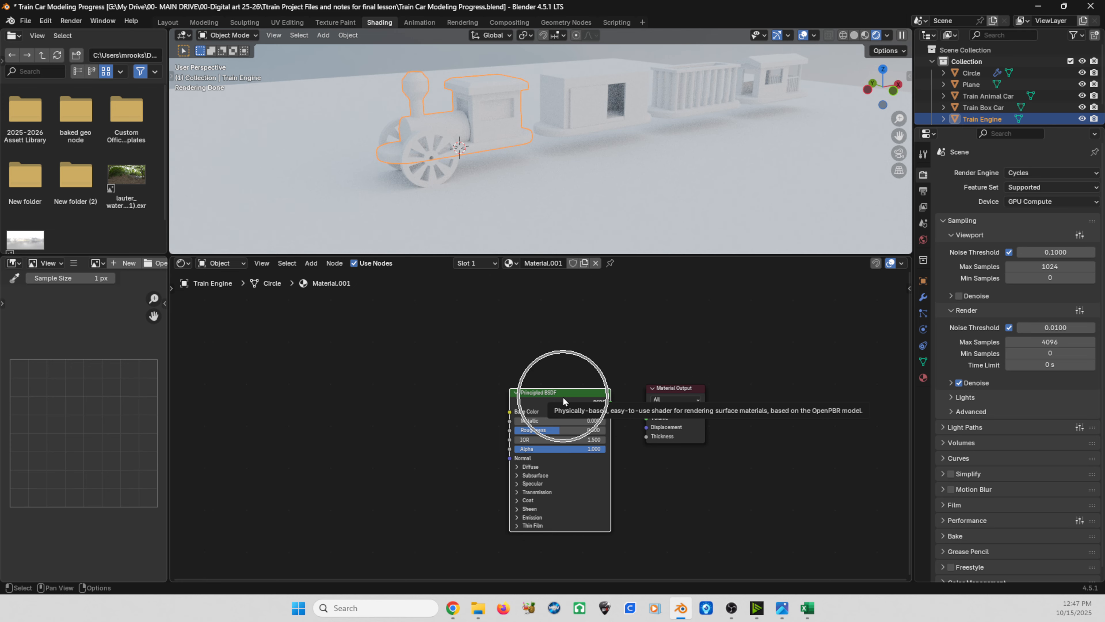
pyautogui.moveTo(548, 396); pyautogui.dragTo(535, 363)
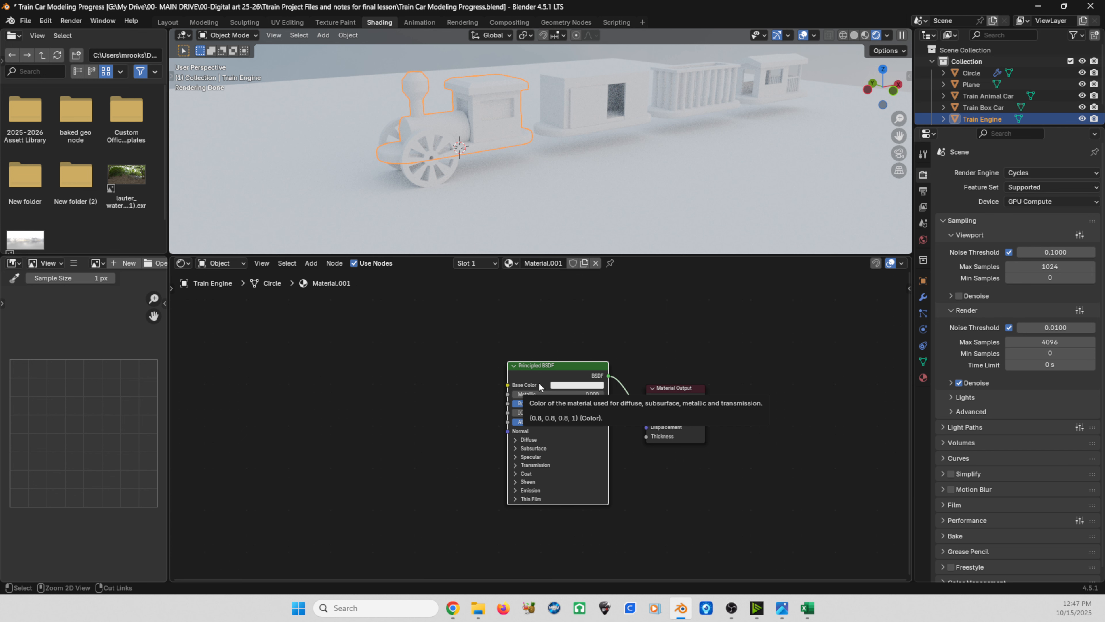
# Add a Principled texture setup to the engine material using all files in Wood066_2K-JPG from the 2025-2026 Assett Library in Documents
pyautogui.hotkey('ctrl', 'shift', 't')
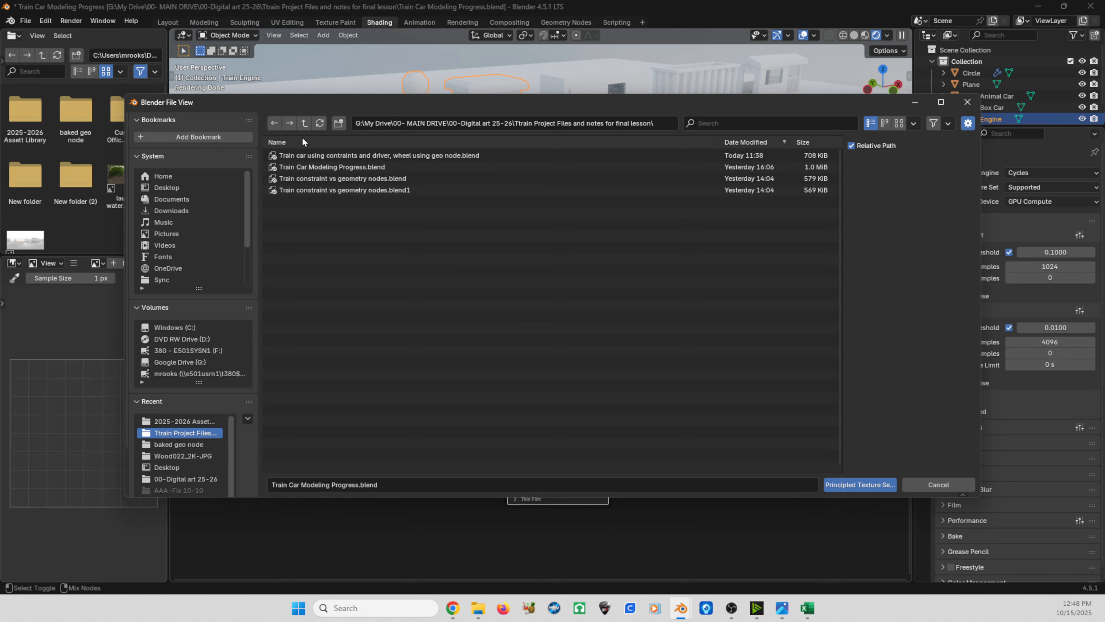
pyautogui.click(180, 199)
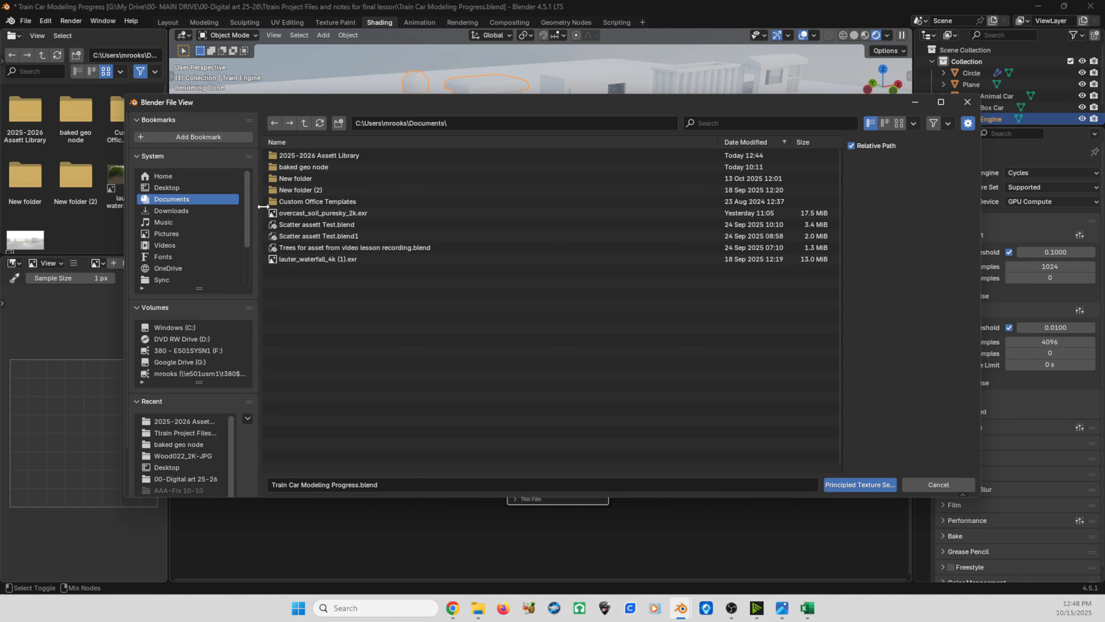
pyautogui.click(288, 155)
pyautogui.click(289, 154)
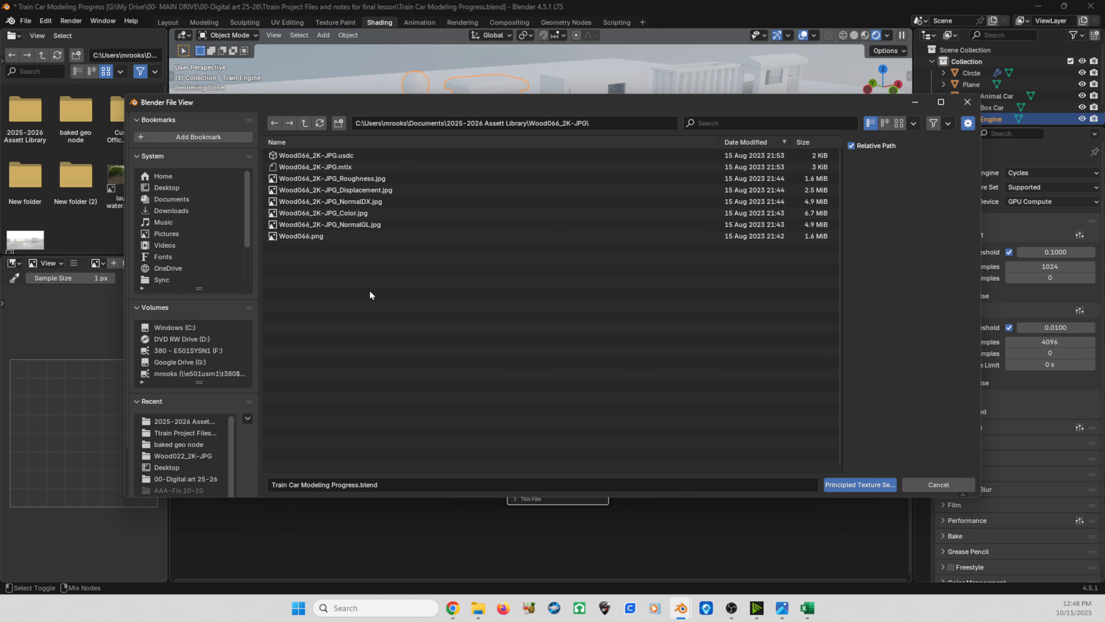
pyautogui.moveTo(298, 291); pyautogui.dragTo(379, 144)
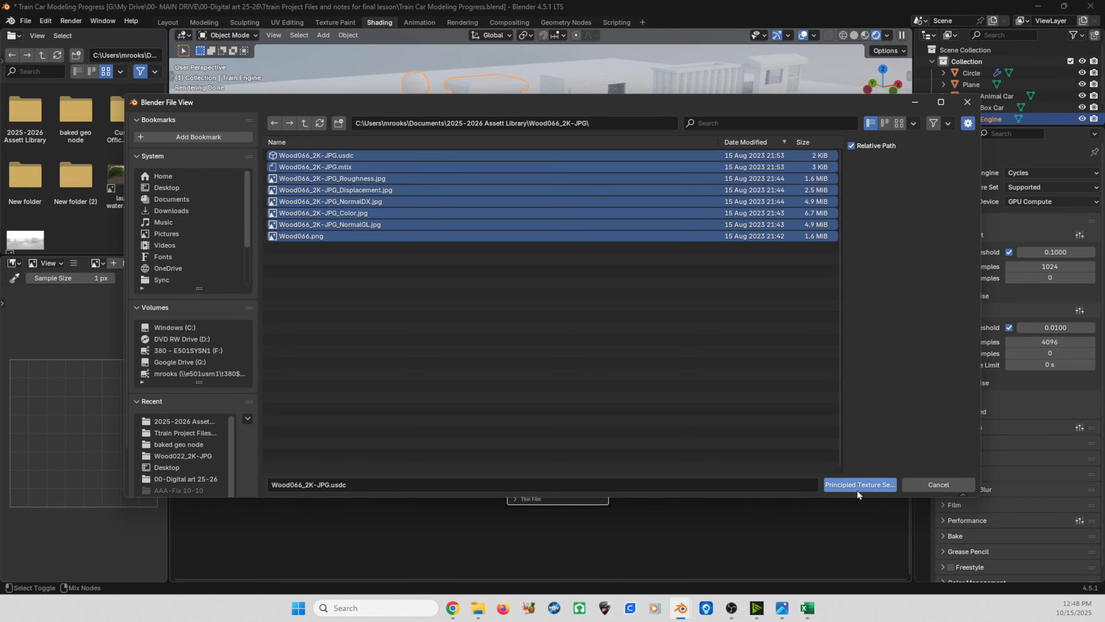
pyautogui.click(849, 488)
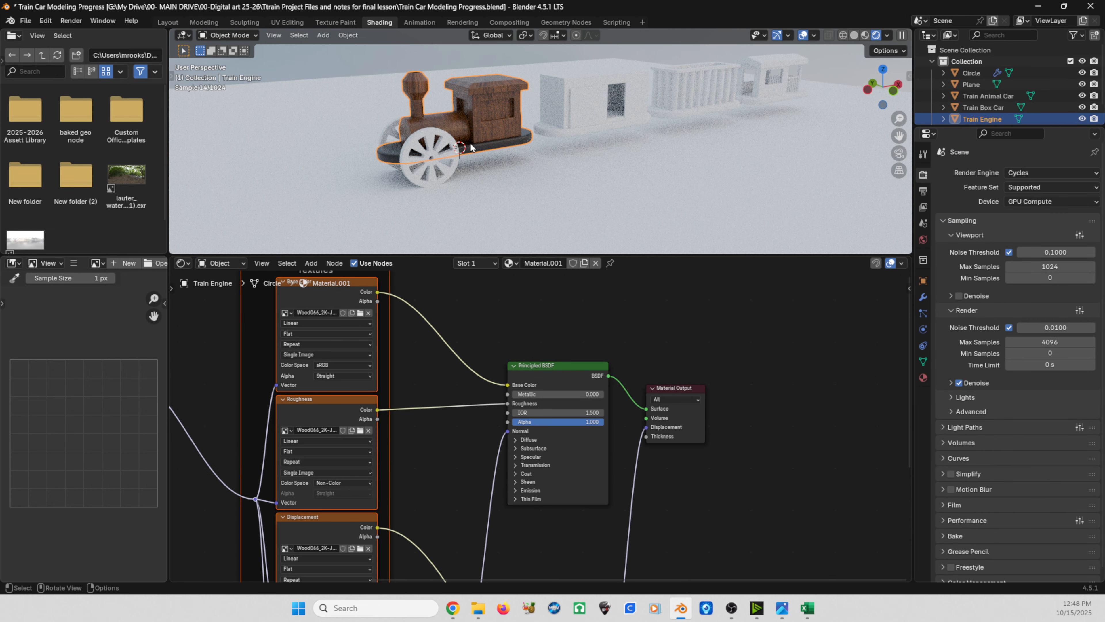
# Move the Displacement node beside the Displacement texture node, directly above the Normal Map node
pyautogui.scroll(-5, 442, 306)
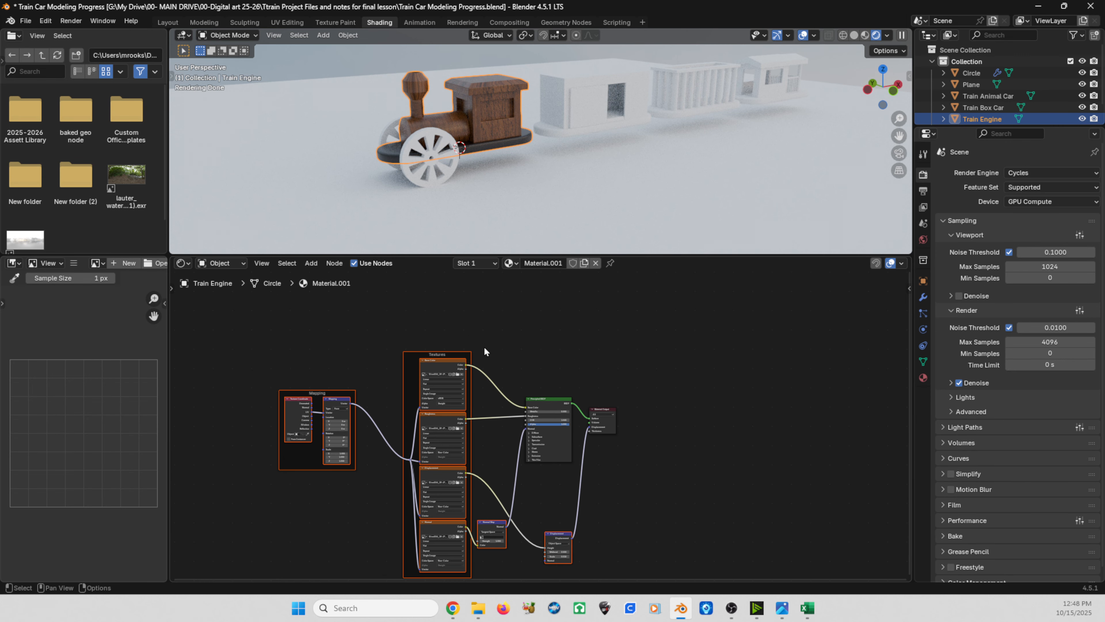
pyautogui.scroll(5, 461, 118)
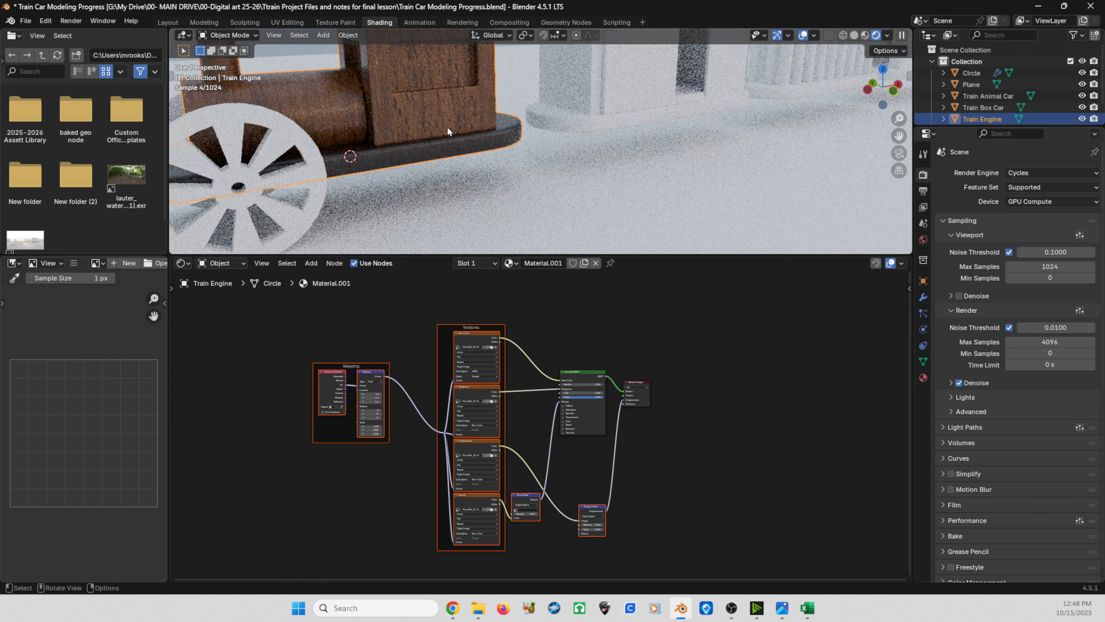
pyautogui.moveTo(447, 127); pyautogui.dragTo(447, 192, button='middle')
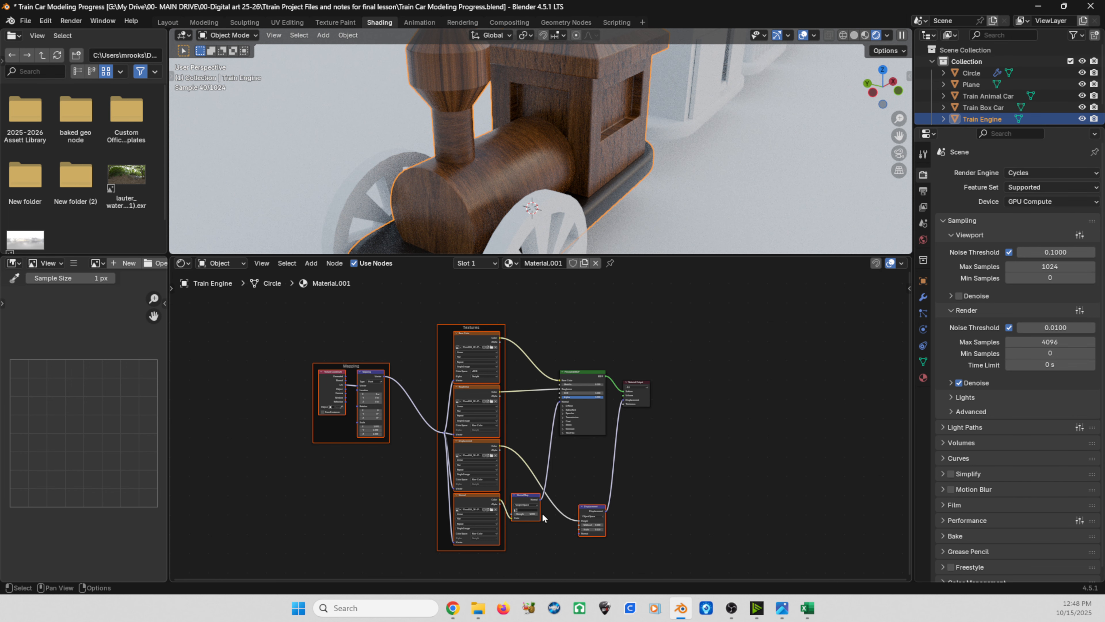
pyautogui.click(588, 507)
pyautogui.scroll(2, 562, 528)
pyautogui.moveTo(552, 470); pyautogui.dragTo(551, 410, button='middle')
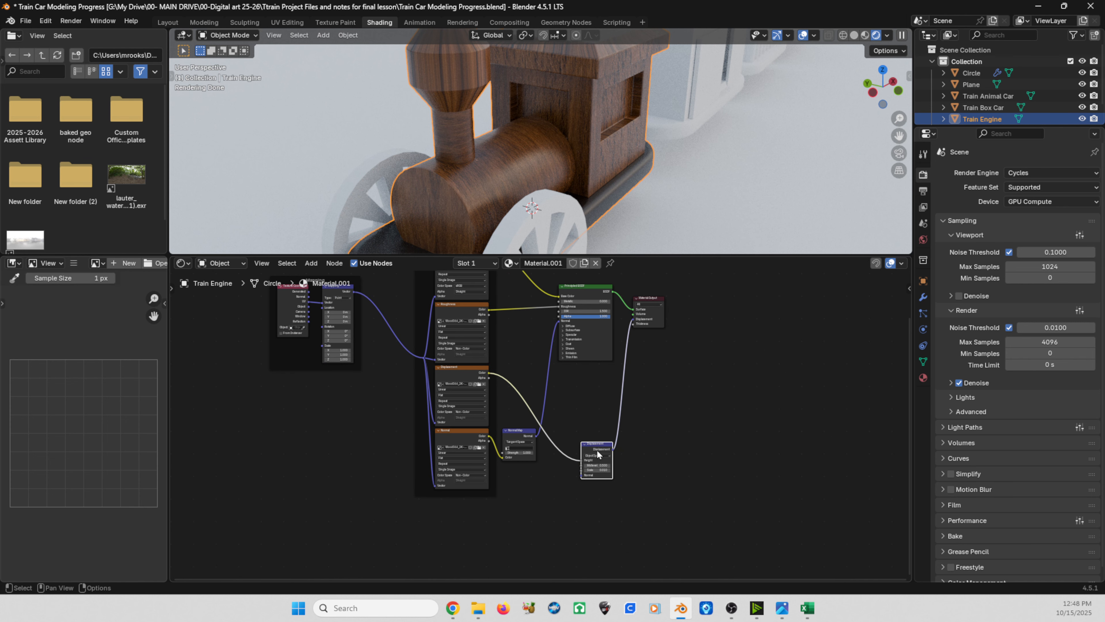
pyautogui.moveTo(595, 448); pyautogui.dragTo(491, 363)
pyautogui.scroll(2, 470, 367)
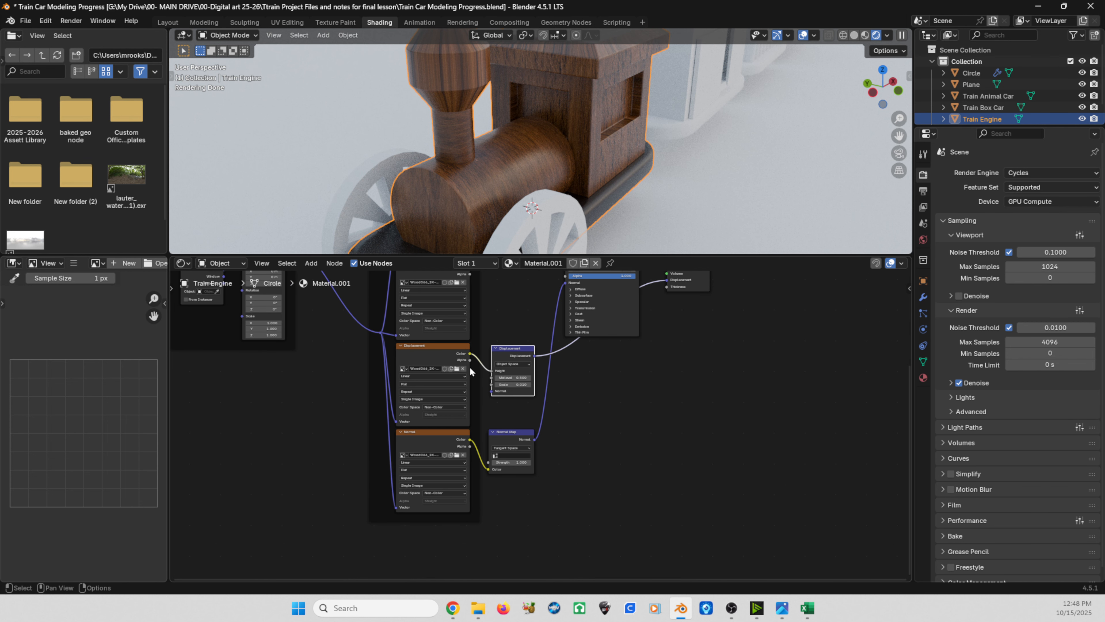
# Examine the Displacement and Normal texture nodes and their connections in the engine material
pyautogui.scroll(2, 466, 378)
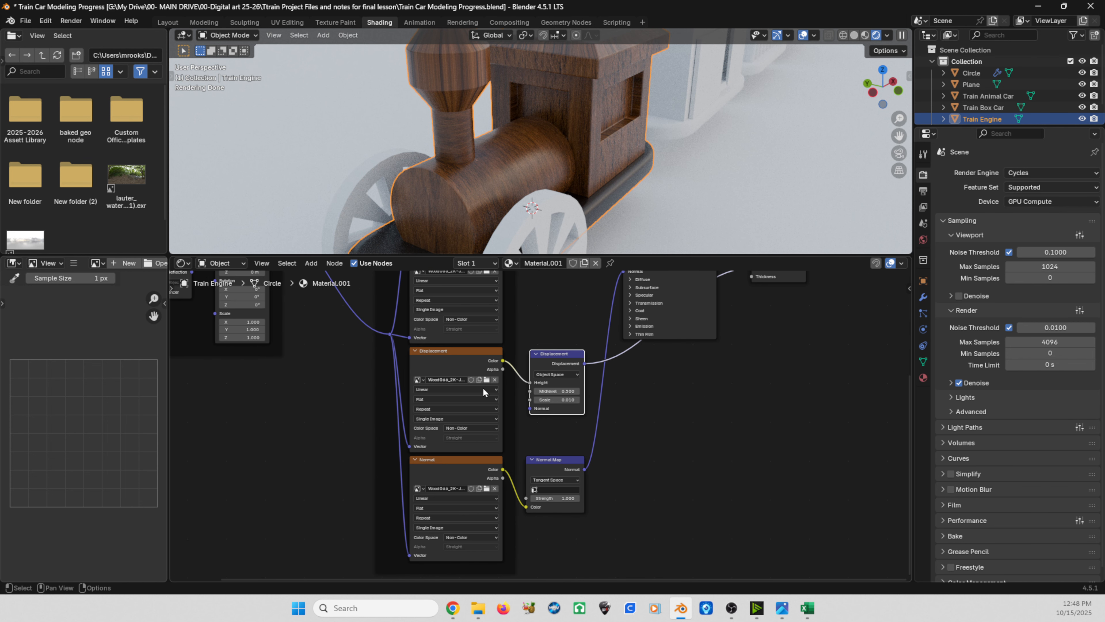
pyautogui.click(457, 359)
pyautogui.click(454, 473)
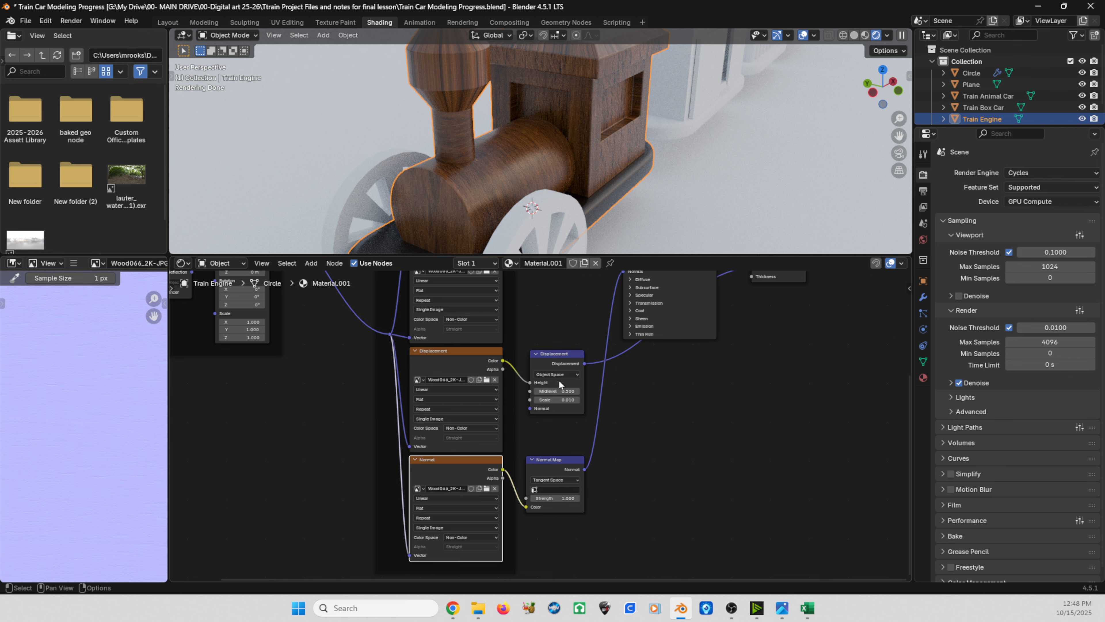
pyautogui.moveTo(559, 382); pyautogui.dragTo(562, 399, button='middle')
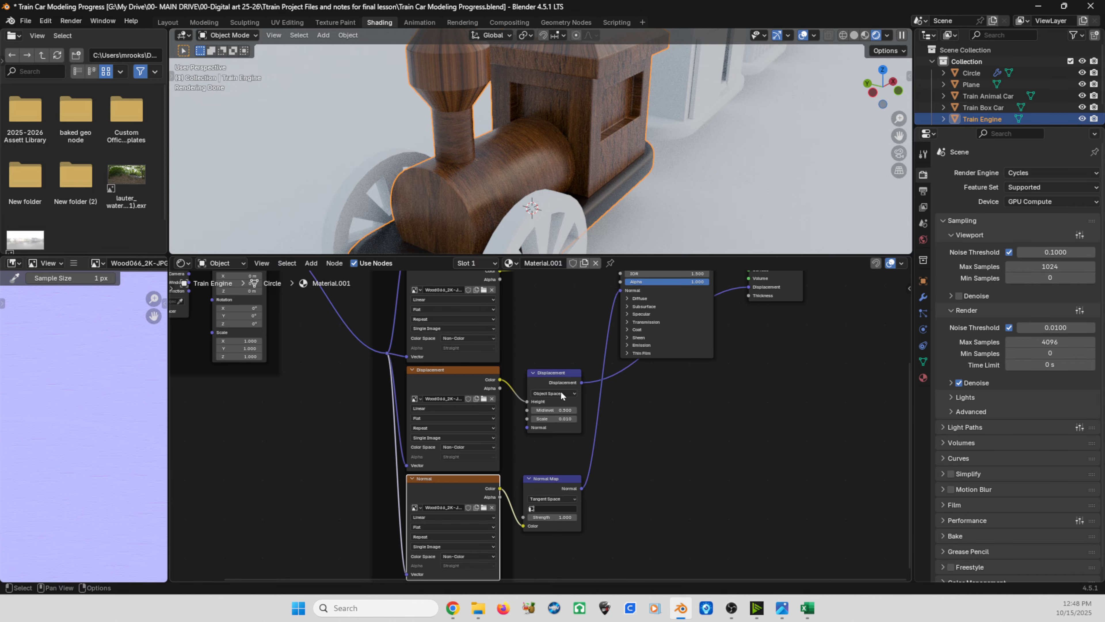
# Switch the render engine to EEVEE to compare the wood on the train engine, and return it to Cycles
pyautogui.click(1020, 173)
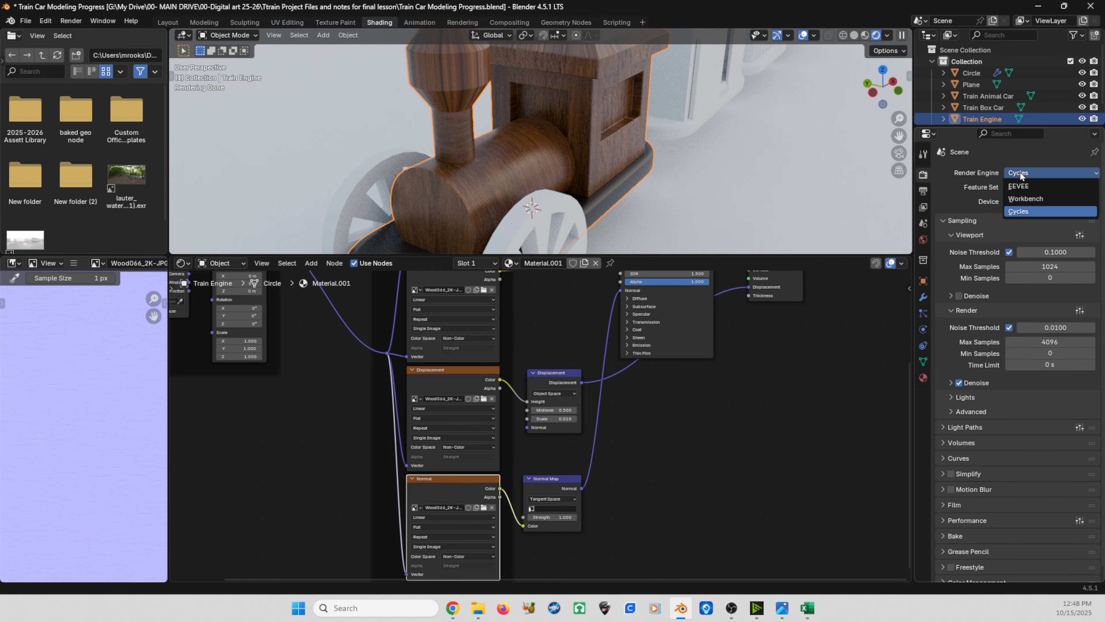
pyautogui.click(1020, 186)
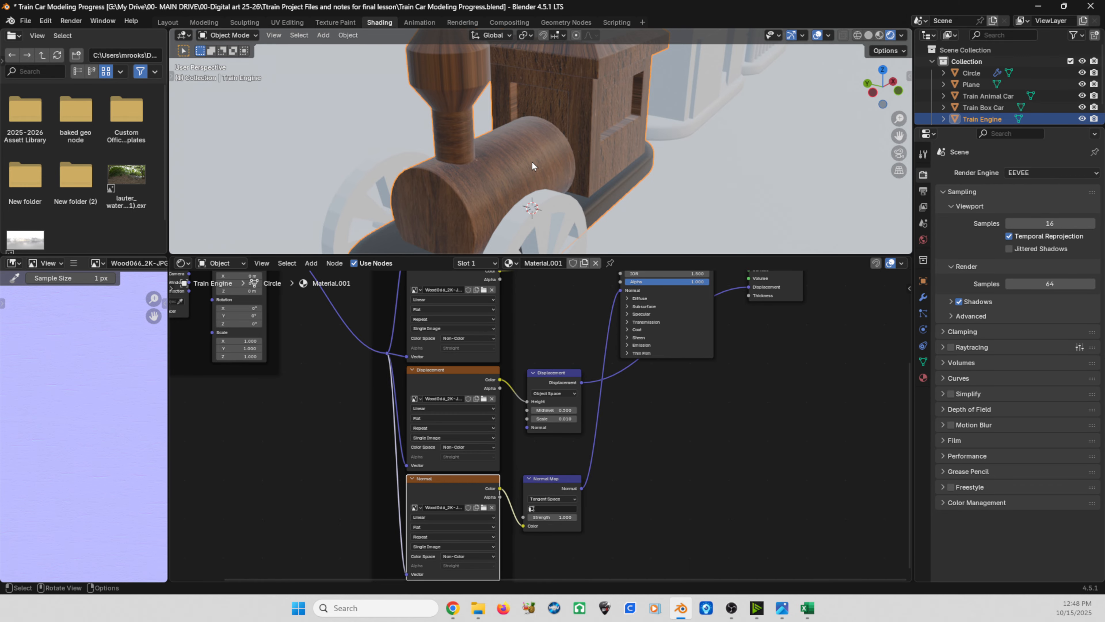
pyautogui.scroll(3, 531, 163)
pyautogui.moveTo(532, 164); pyautogui.dragTo(500, 187, button='middle')
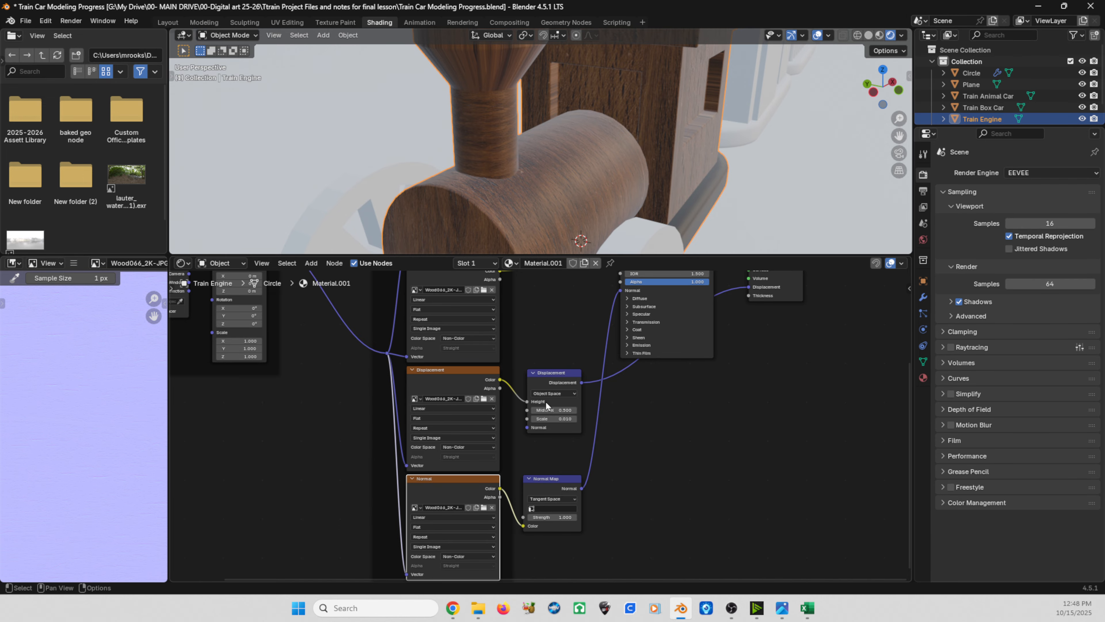
pyautogui.scroll(-5, 567, 140)
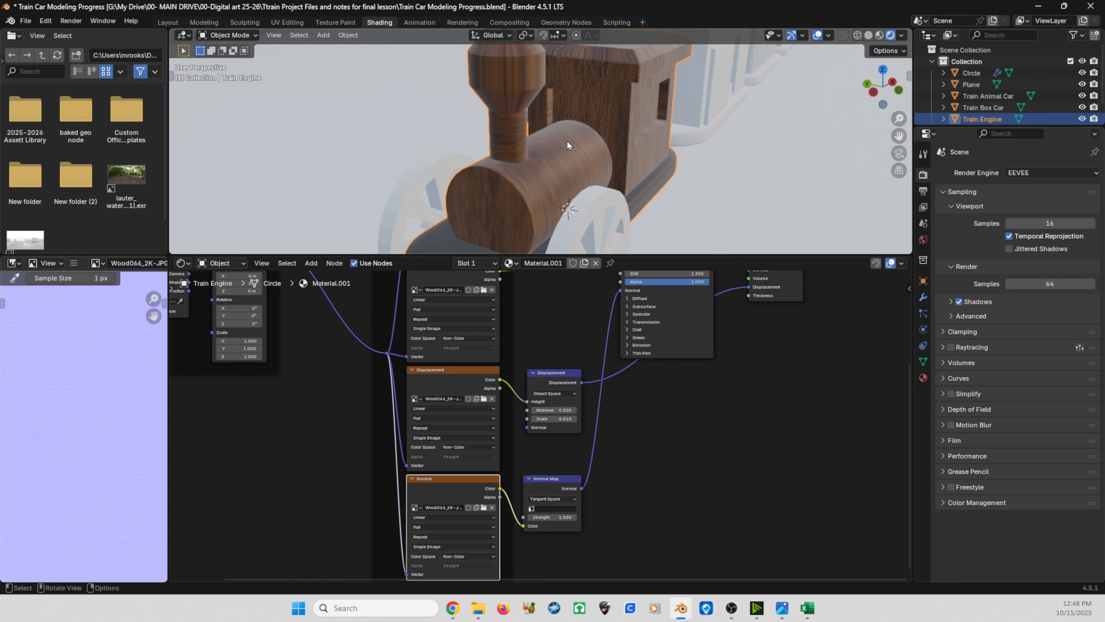
pyautogui.click(1006, 176)
pyautogui.click(1022, 209)
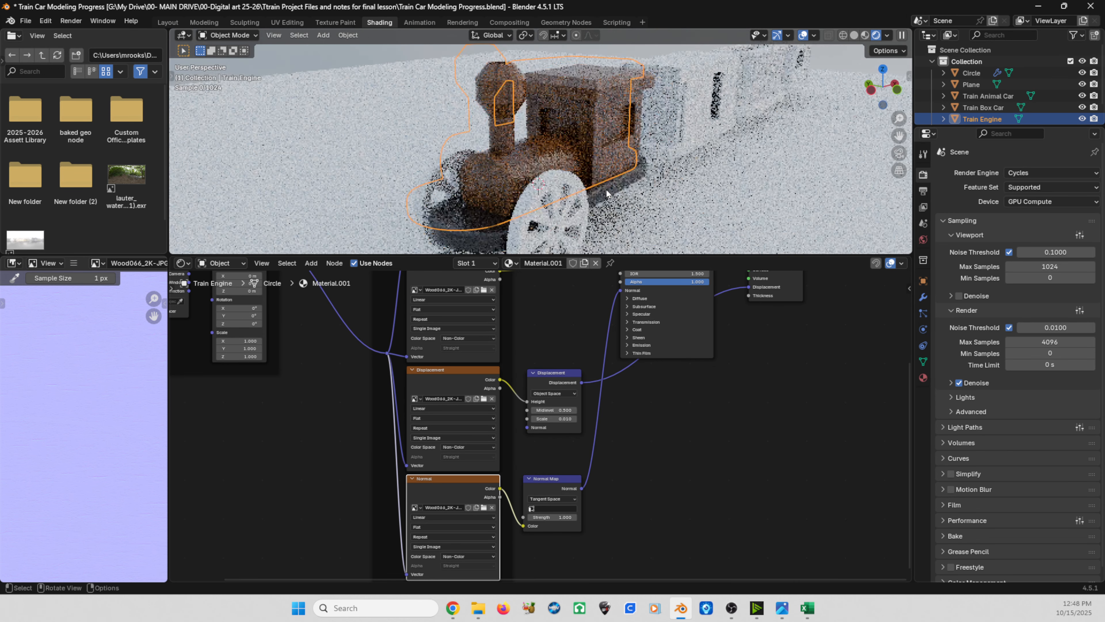
pyautogui.scroll(5, 606, 193)
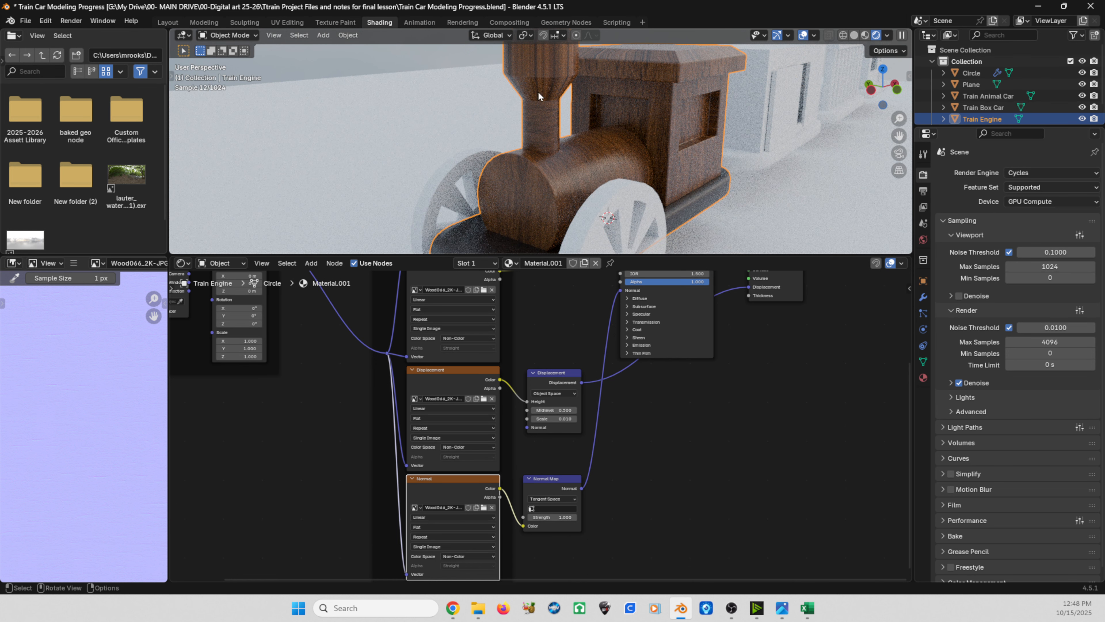
pyautogui.moveTo(540, 86); pyautogui.dragTo(559, 88, button='middle')
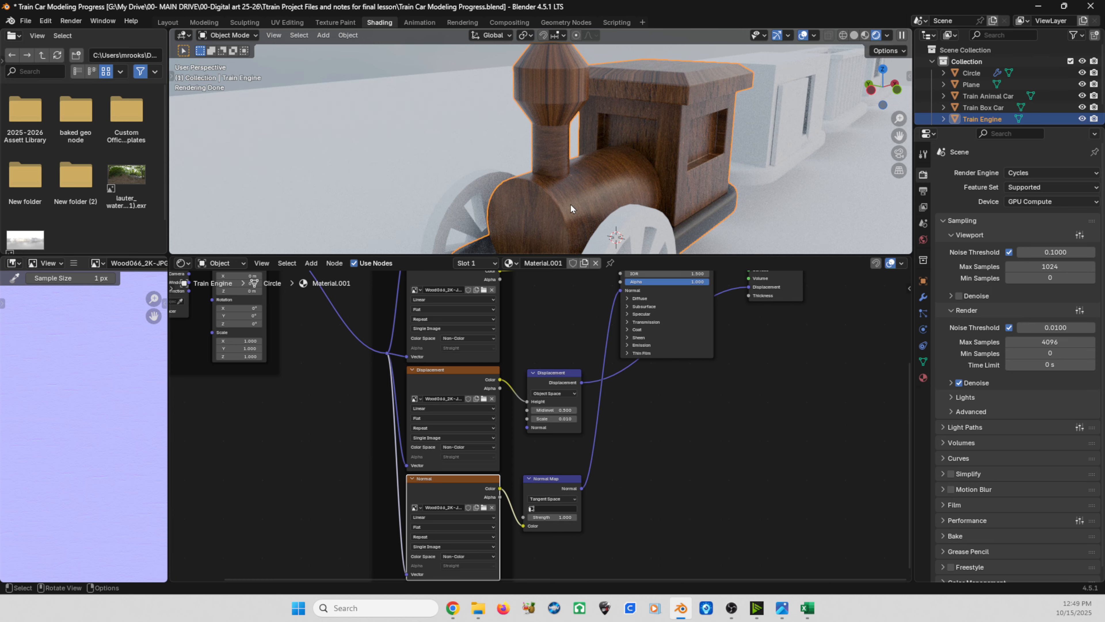
pyautogui.scroll(-2, 492, 348)
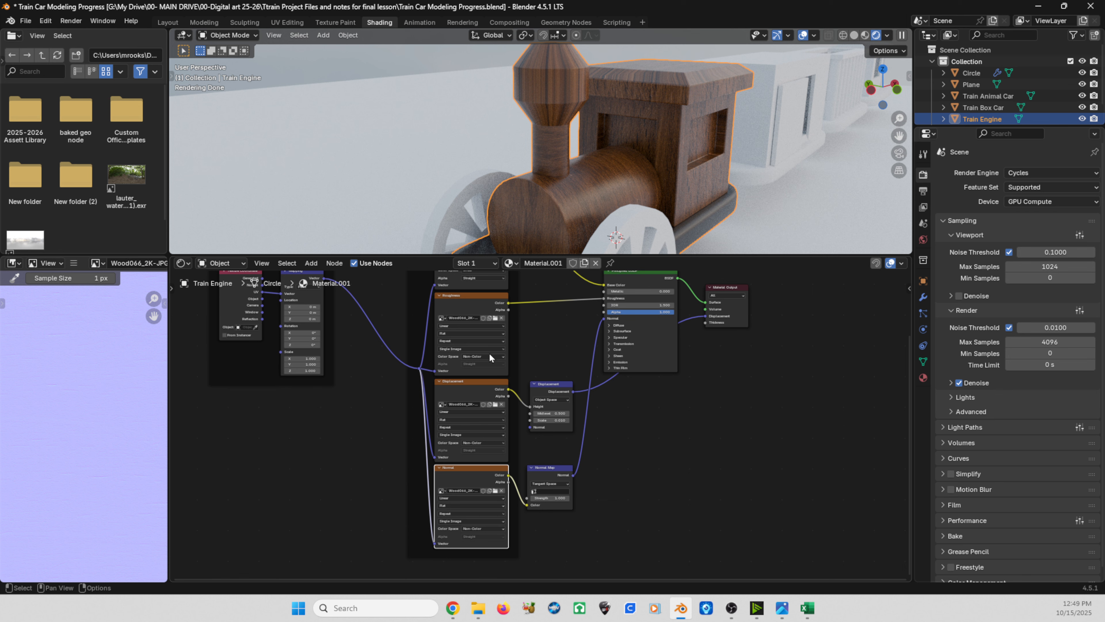
# Search the add-ons in the preferences for "wrang" to check whether Node Wrangler is enabled, and close the preferences
pyautogui.click(46, 21)
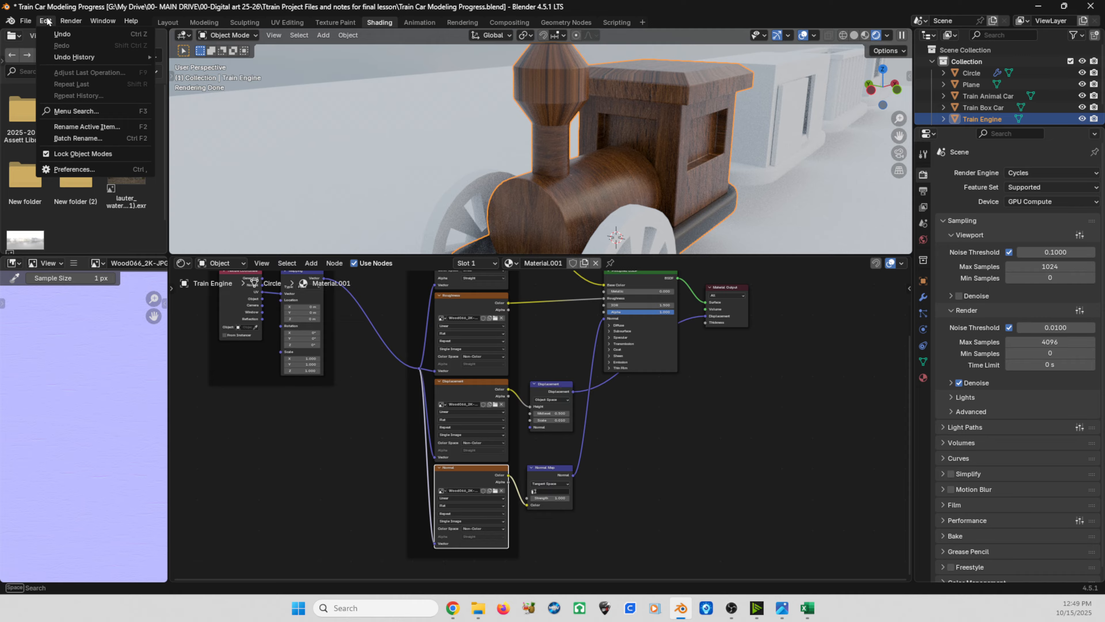
pyautogui.click(74, 169)
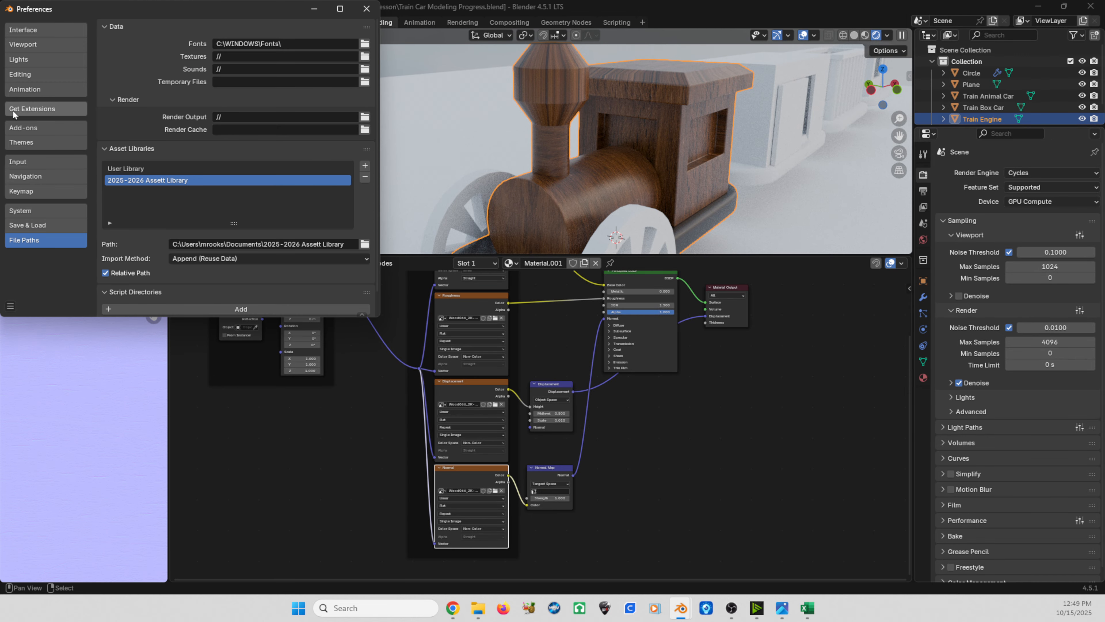
pyautogui.click(23, 127)
pyautogui.click(188, 27)
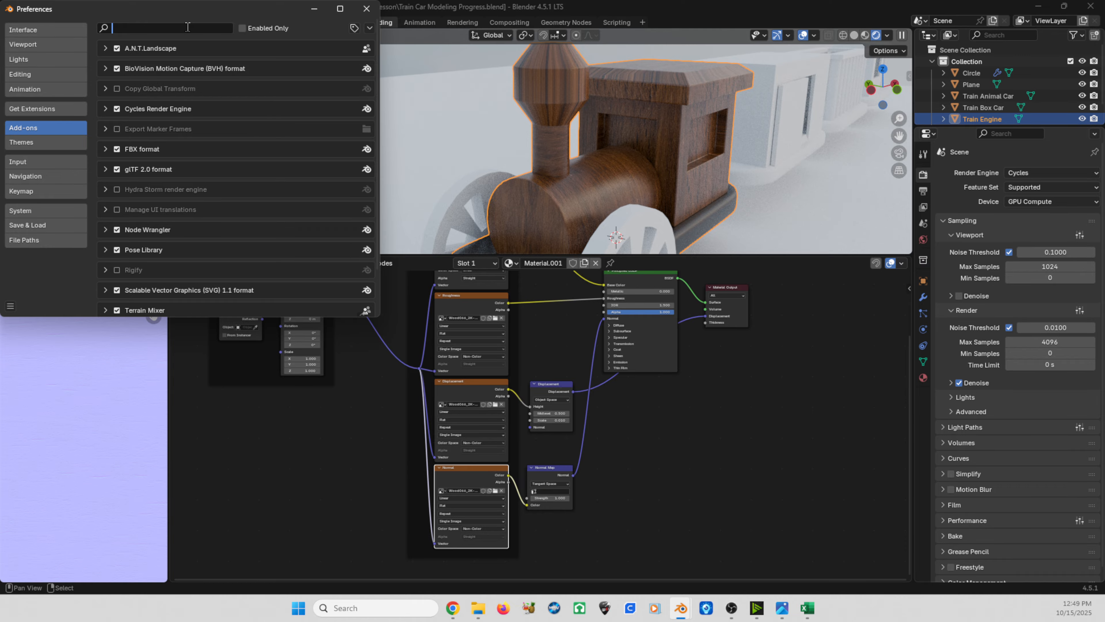
pyautogui.write('wrang')
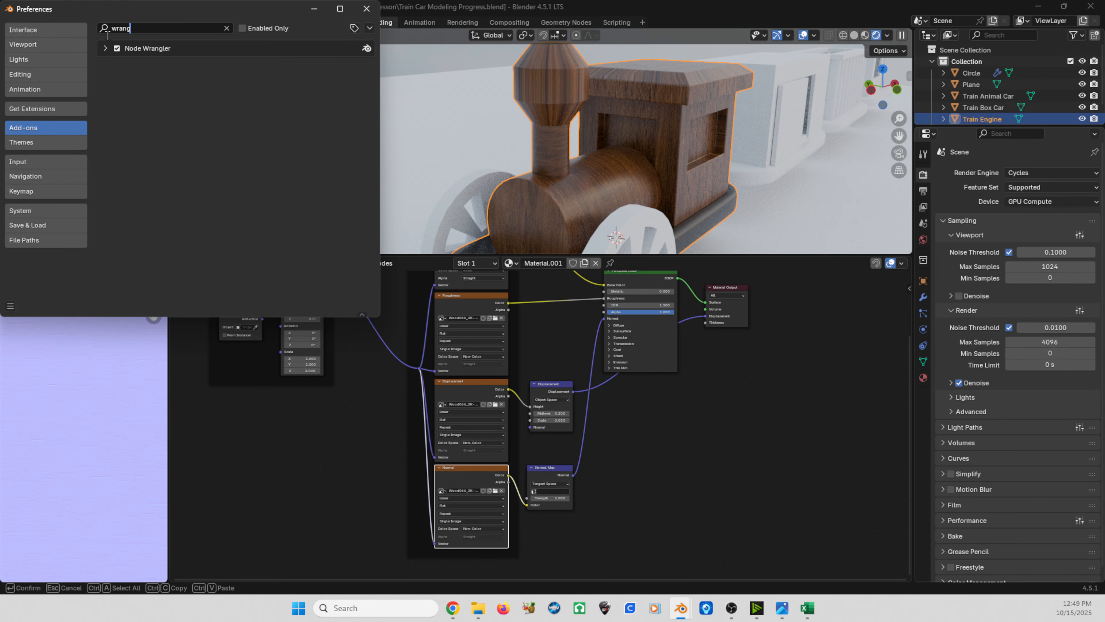
pyautogui.click(366, 9)
# Examine the engine material's full node tree around the Principled BSDF and the textured engine beside the untextured cars
pyautogui.scroll(-1, 610, 380)
pyautogui.moveTo(609, 380); pyautogui.dragTo(613, 456, button='middle')
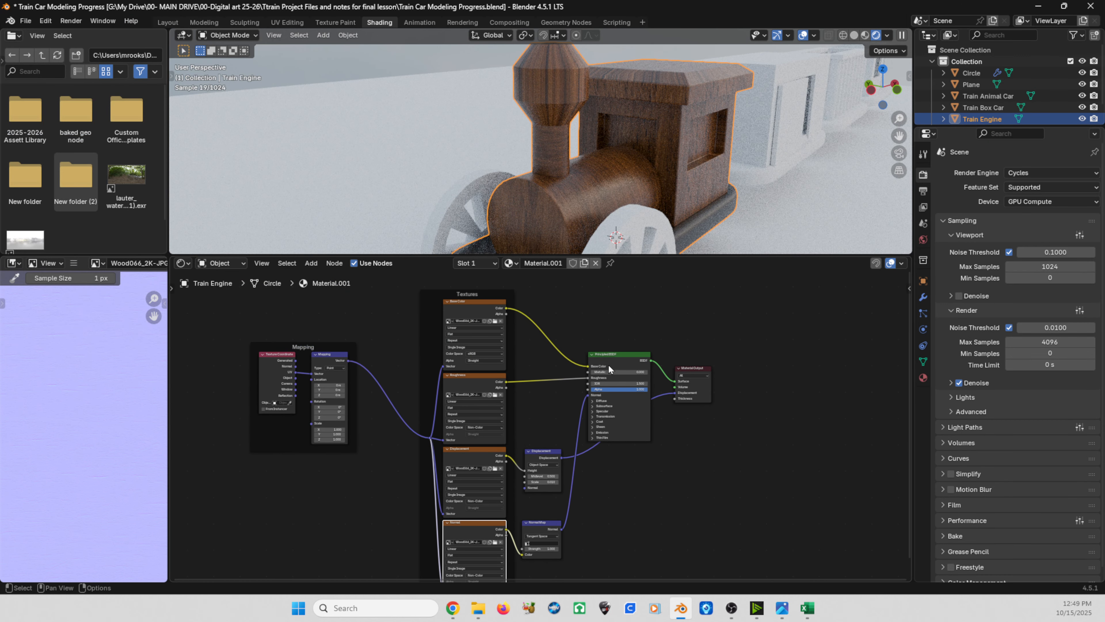
pyautogui.click(609, 365)
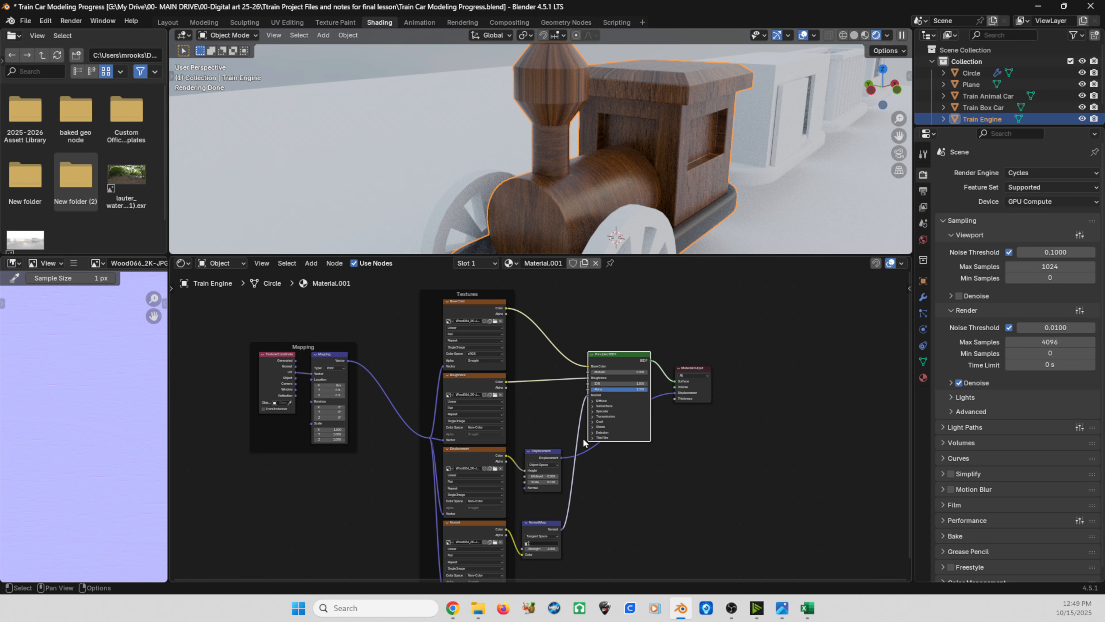
pyautogui.scroll(-1, 491, 440)
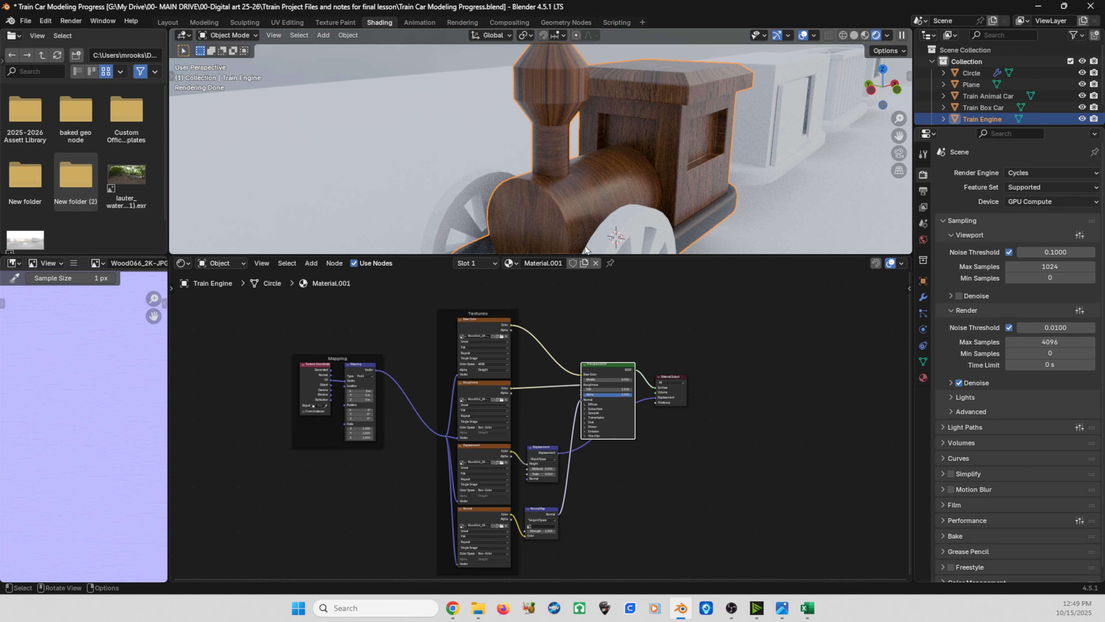
pyautogui.scroll(-3, 688, 202)
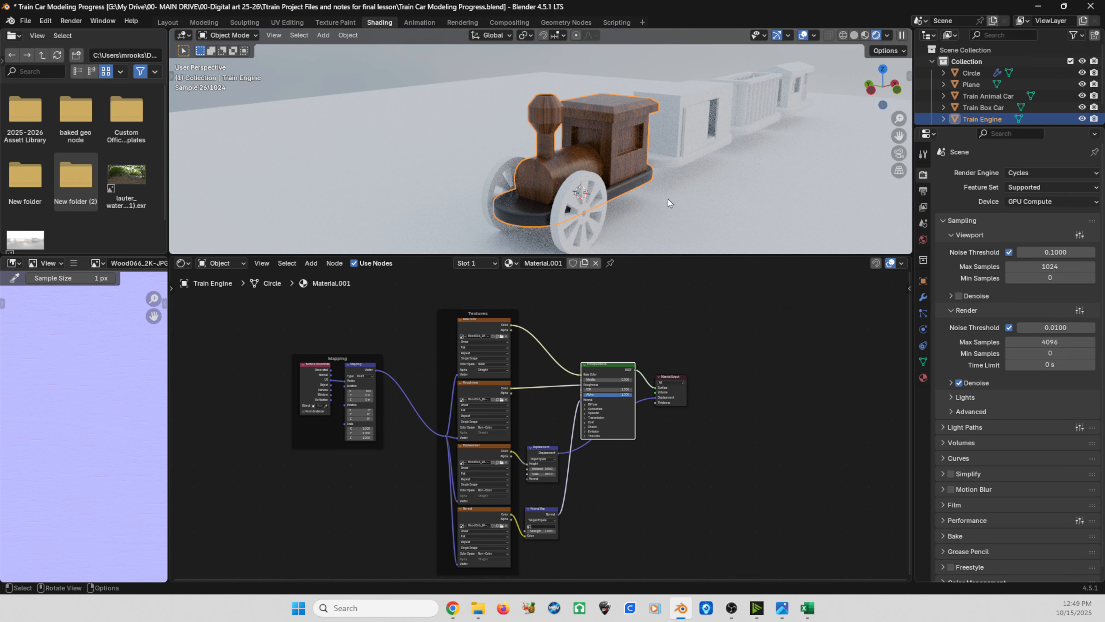
pyautogui.scroll(3, 667, 198)
pyautogui.keyDown('shift'); pyautogui.moveTo(668, 197); pyautogui.dragTo(618, 194, button='middle'); pyautogui.keyUp('shift')
pyautogui.scroll(-3, 669, 194)
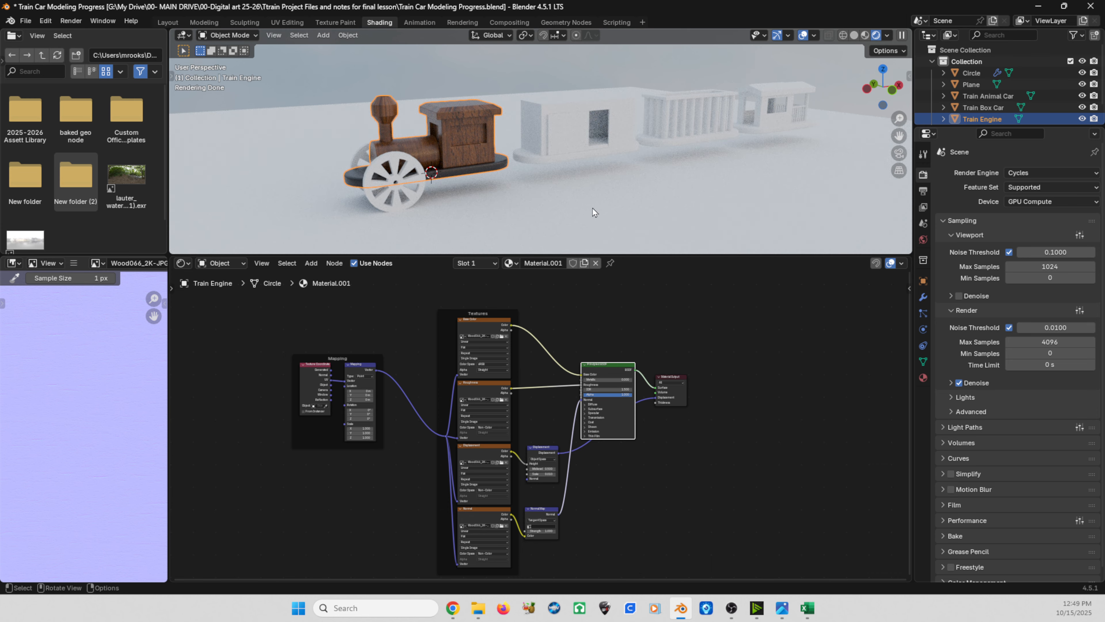
# Hide the ground plane and select the wheels and all train cars, with the textured engine as the active object
pyautogui.click(550, 219)
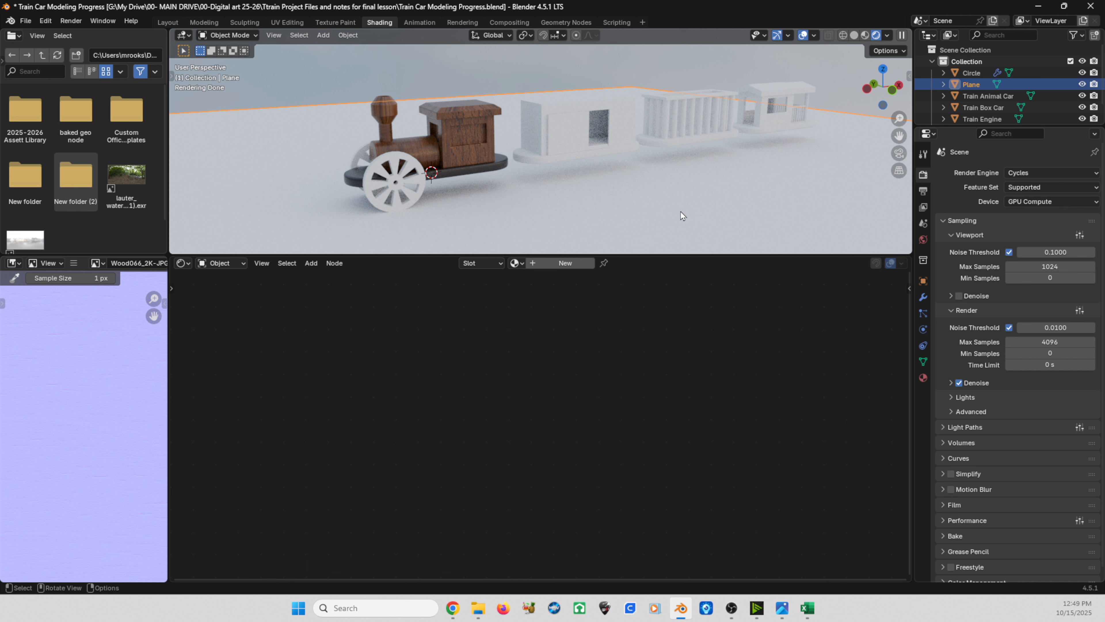
pyautogui.press('h')
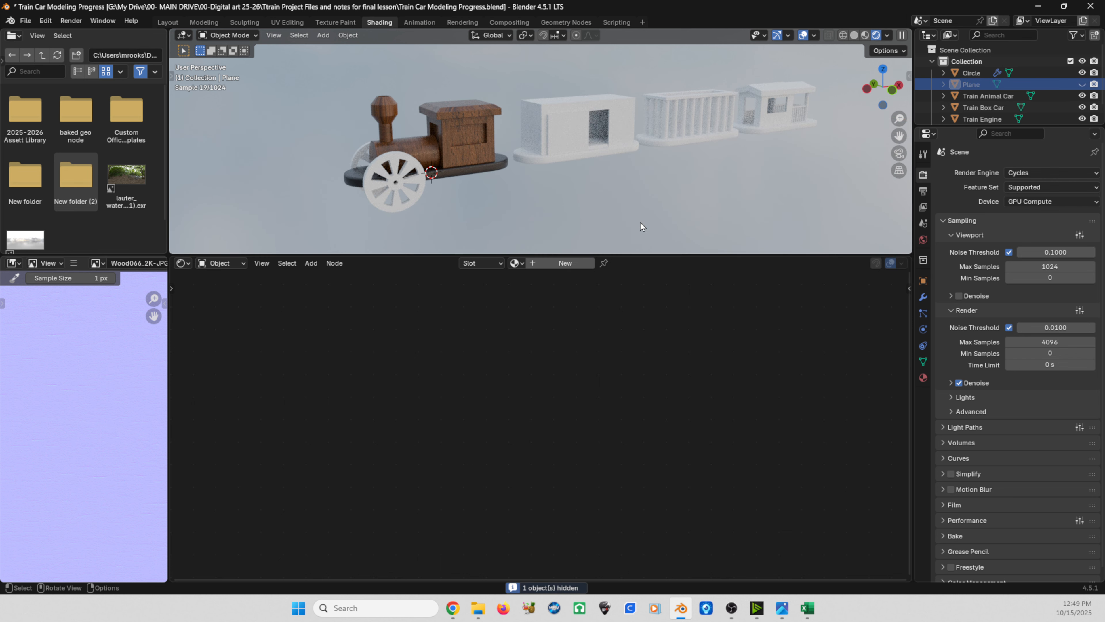
pyautogui.moveTo(640, 222); pyautogui.dragTo(464, 170, button='middle')
pyautogui.hotkey('ctrl', 'b')
pyautogui.moveTo(343, 83); pyautogui.dragTo(836, 199)
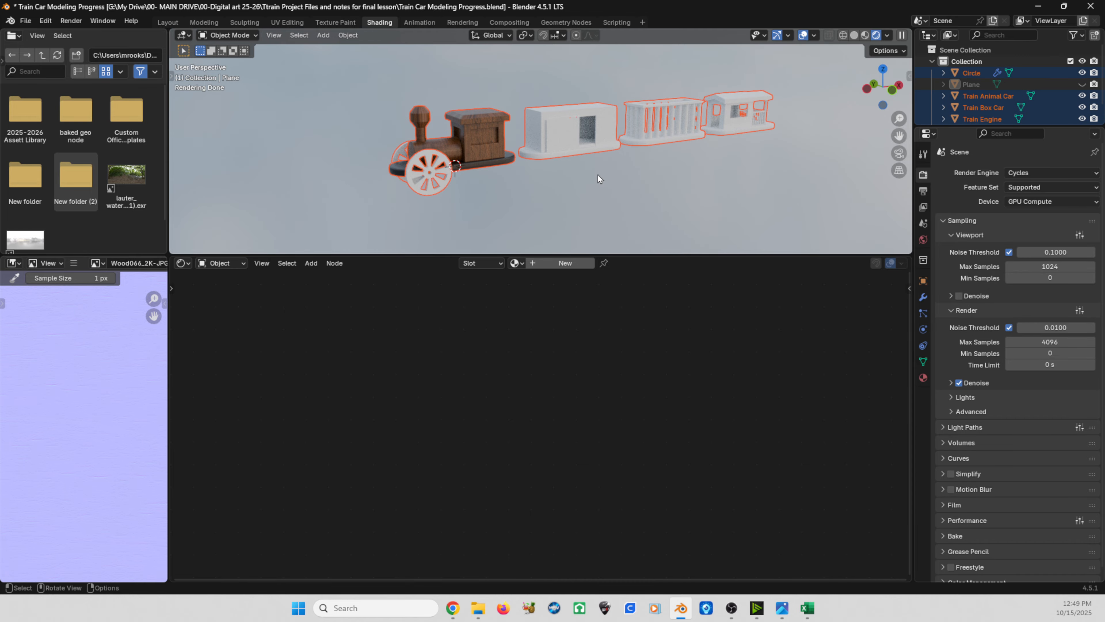
pyautogui.scroll(3, 481, 151)
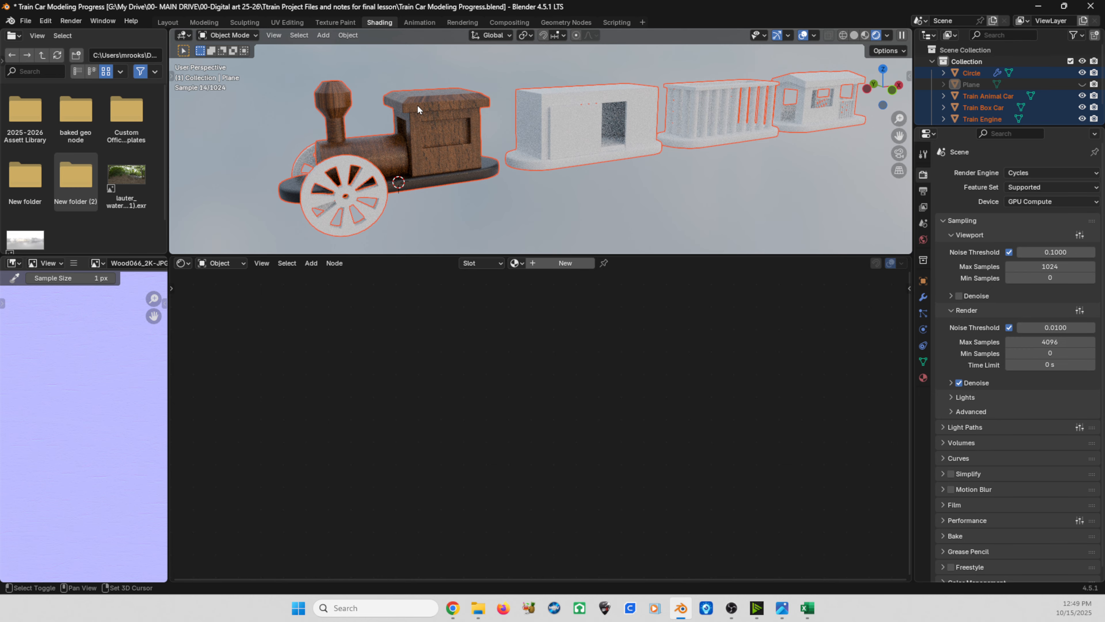
pyautogui.keyDown('shift'); pyautogui.click(429, 106); pyautogui.keyUp('shift')
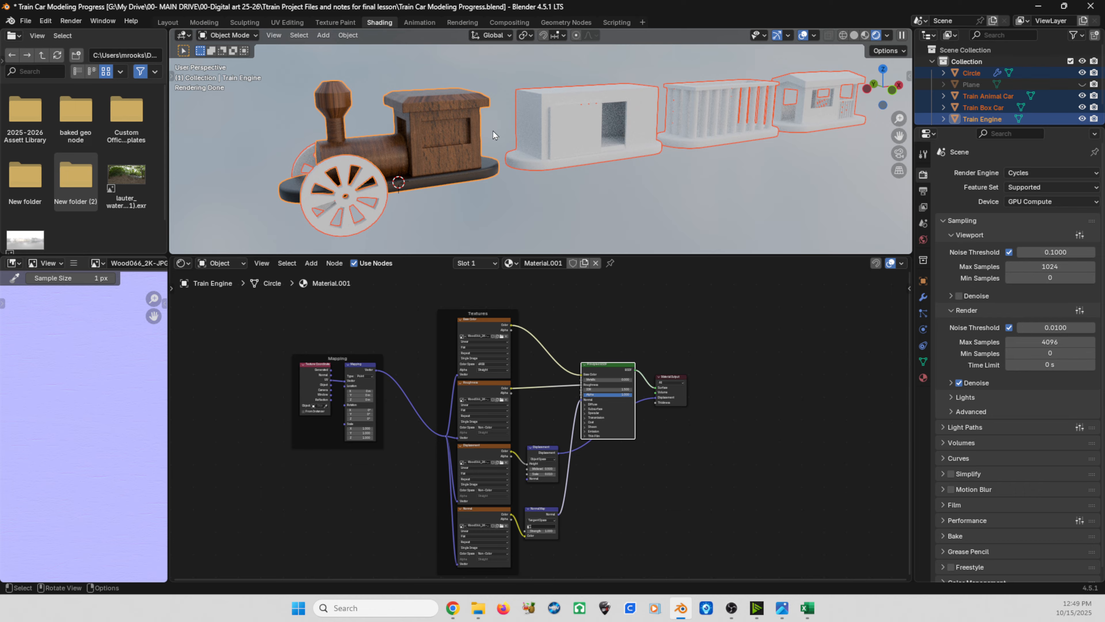
# Link the train engine's wood material to the wheels and all the selected train cars
pyautogui.hotkey('ctrl', 'l')
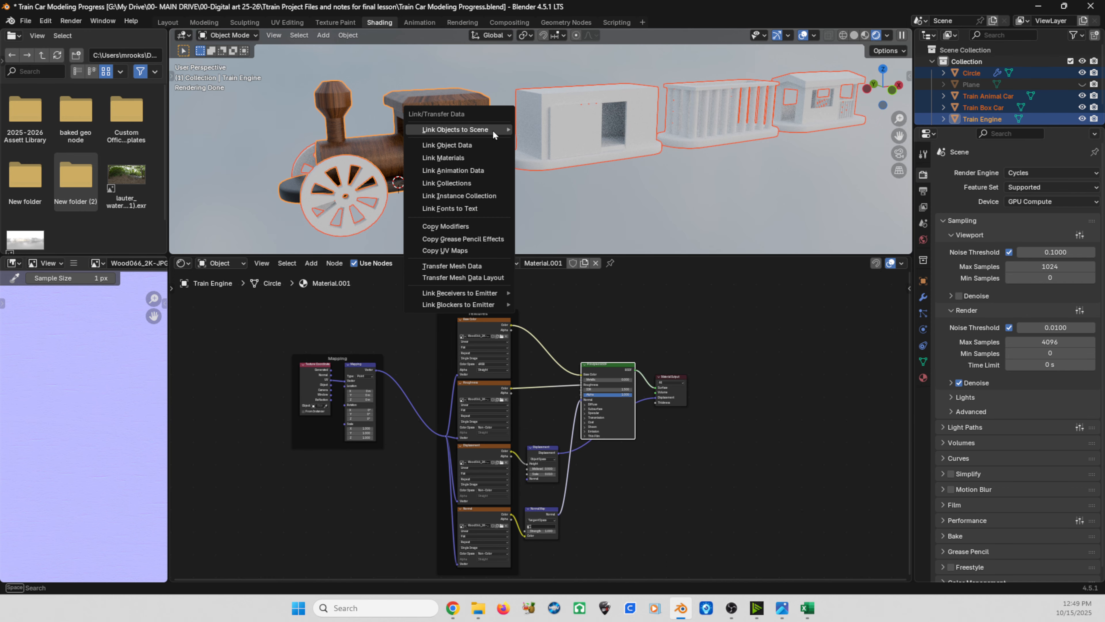
pyautogui.click(471, 156)
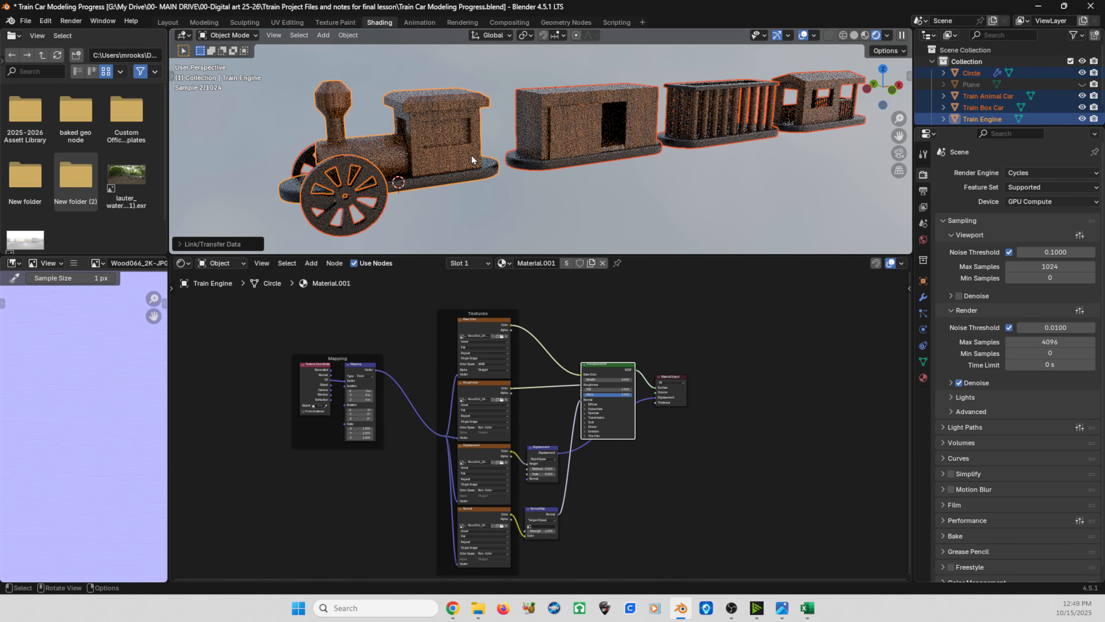
pyautogui.moveTo(577, 191); pyautogui.dragTo(519, 176, button='middle')
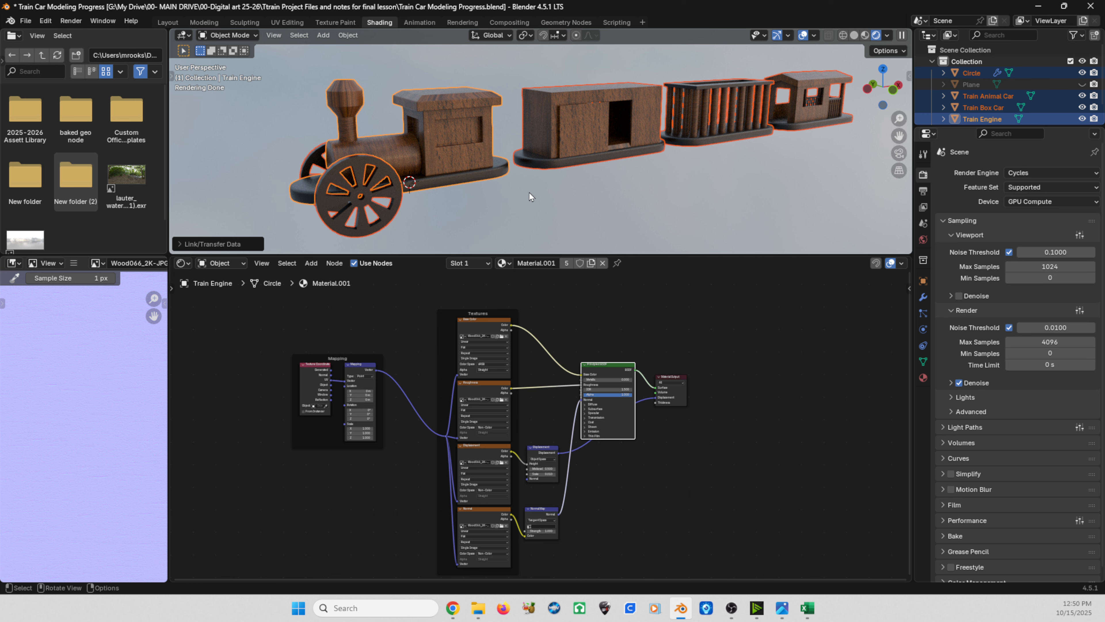
pyautogui.scroll(5, 283, 378)
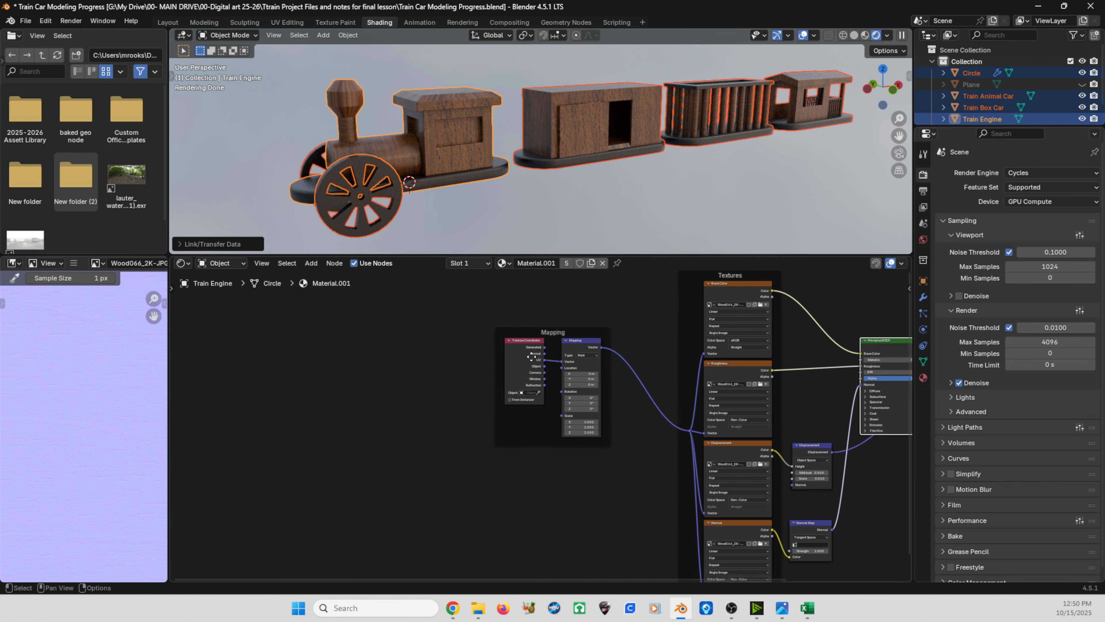
pyautogui.scroll(2, 366, 346)
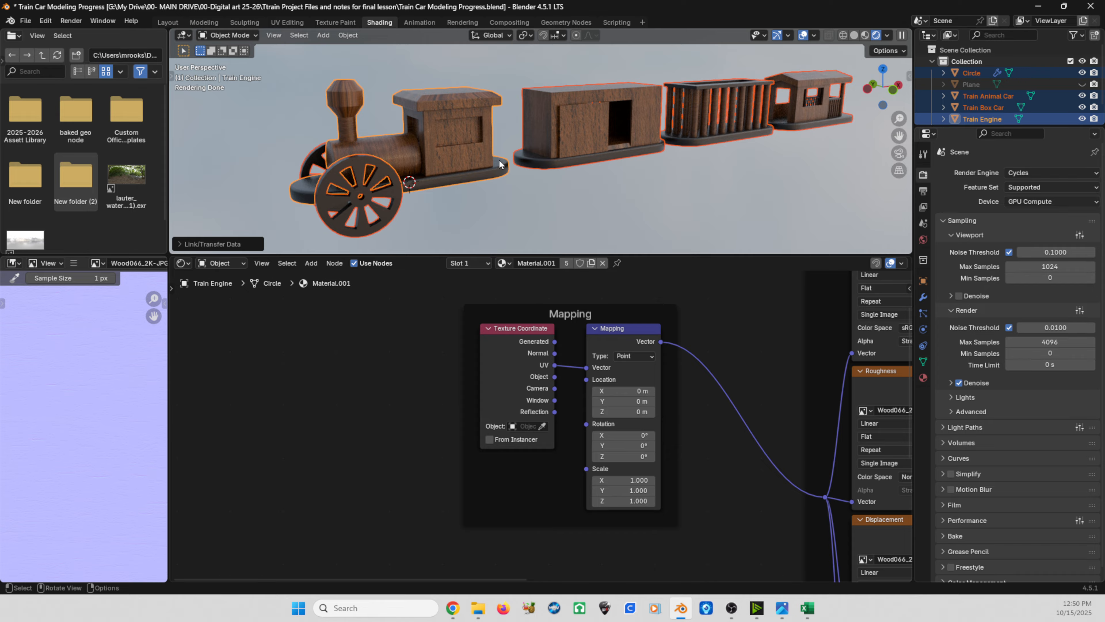
# Unwrap all geometry of the engine, wheels and cars with Smart UV Project at a 66° angle limit
pyautogui.press('Tab')
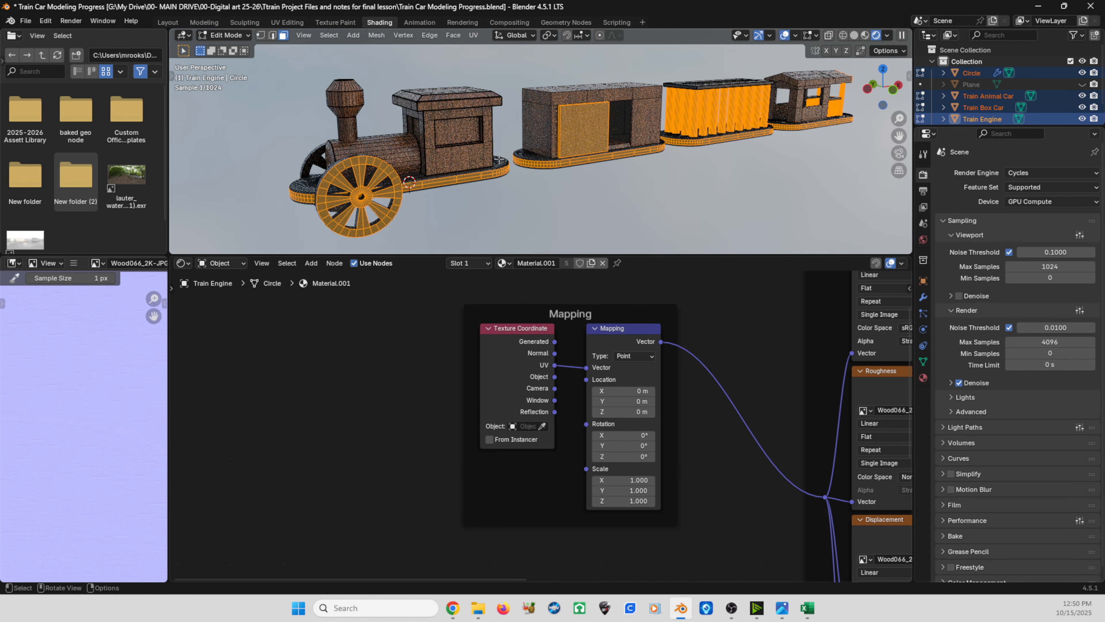
pyautogui.press('a')
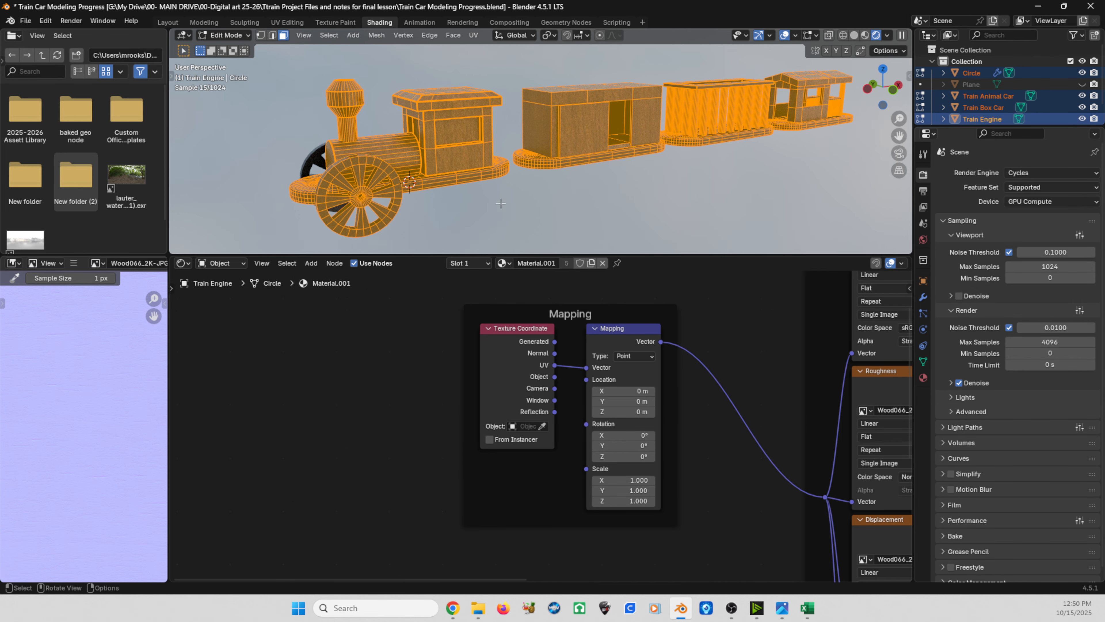
pyautogui.press('u')
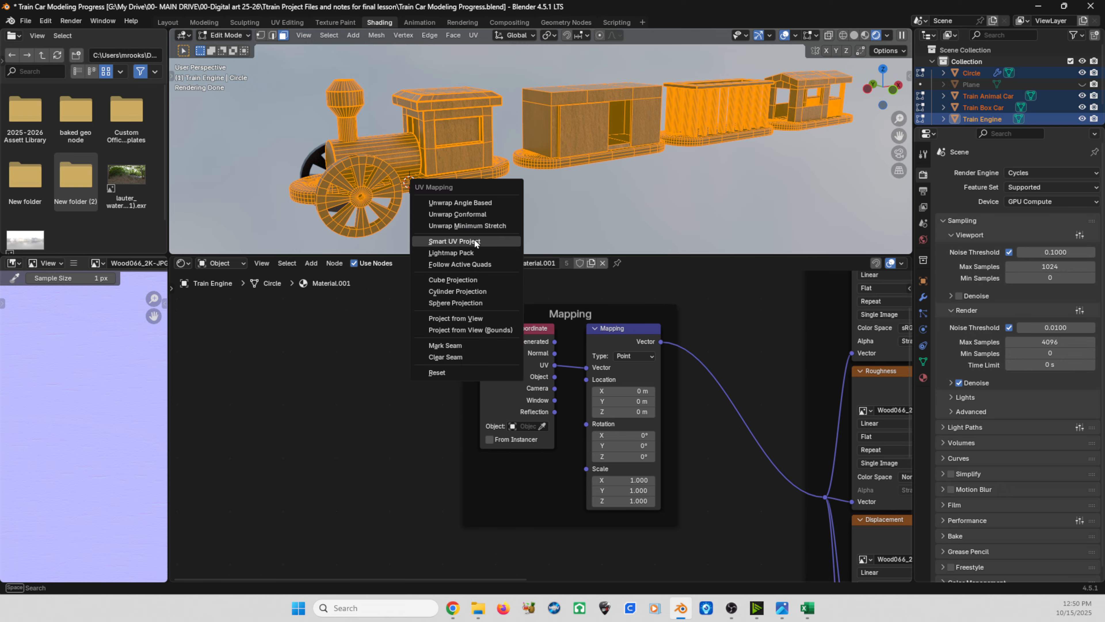
pyautogui.click(464, 242)
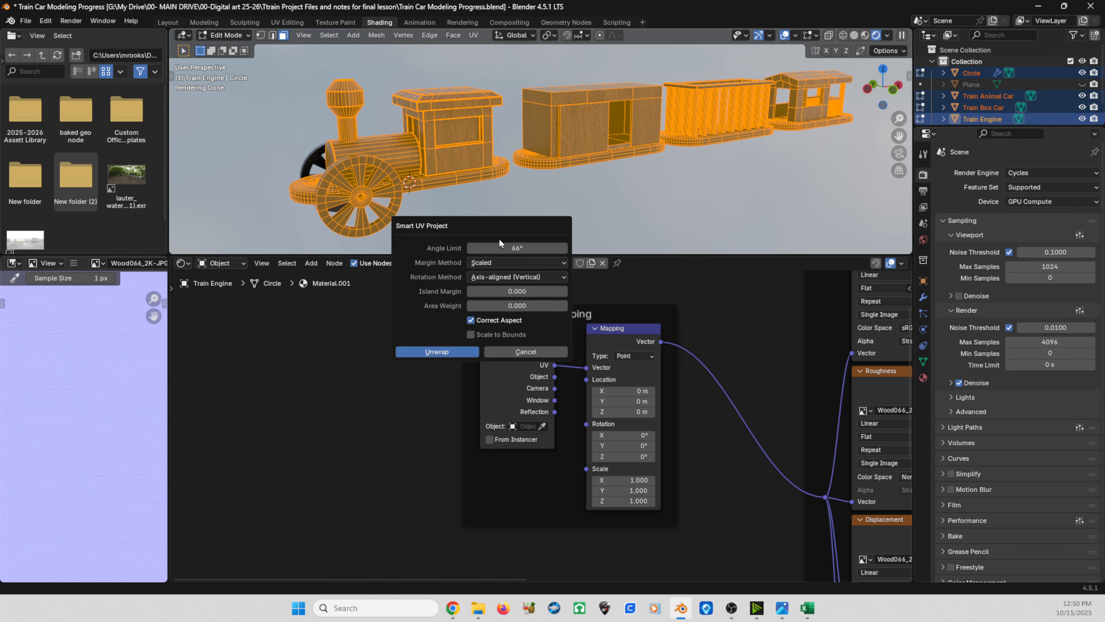
pyautogui.click(438, 352)
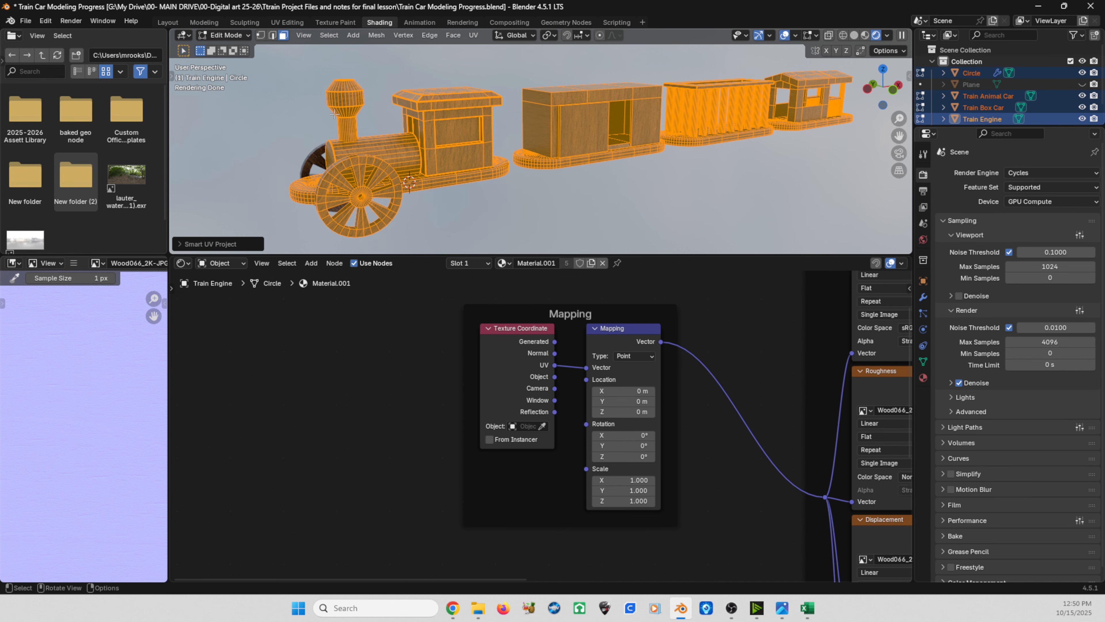
pyautogui.press('Tab')
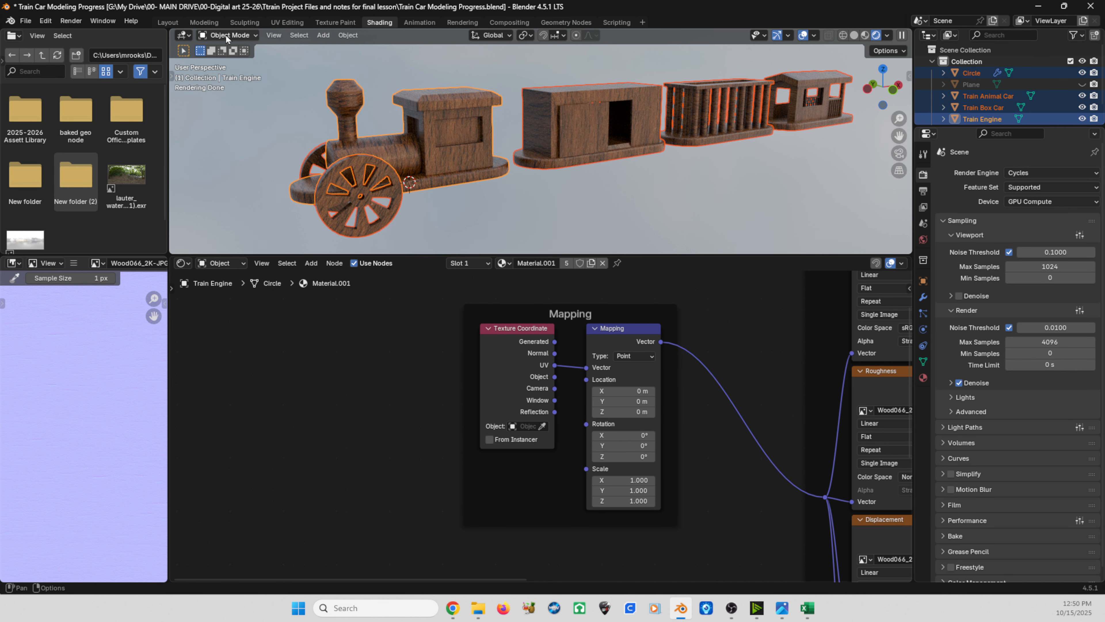
# Examine the wood grain on the engine, wheels and each train car from several angles
pyautogui.scroll(2, 447, 148)
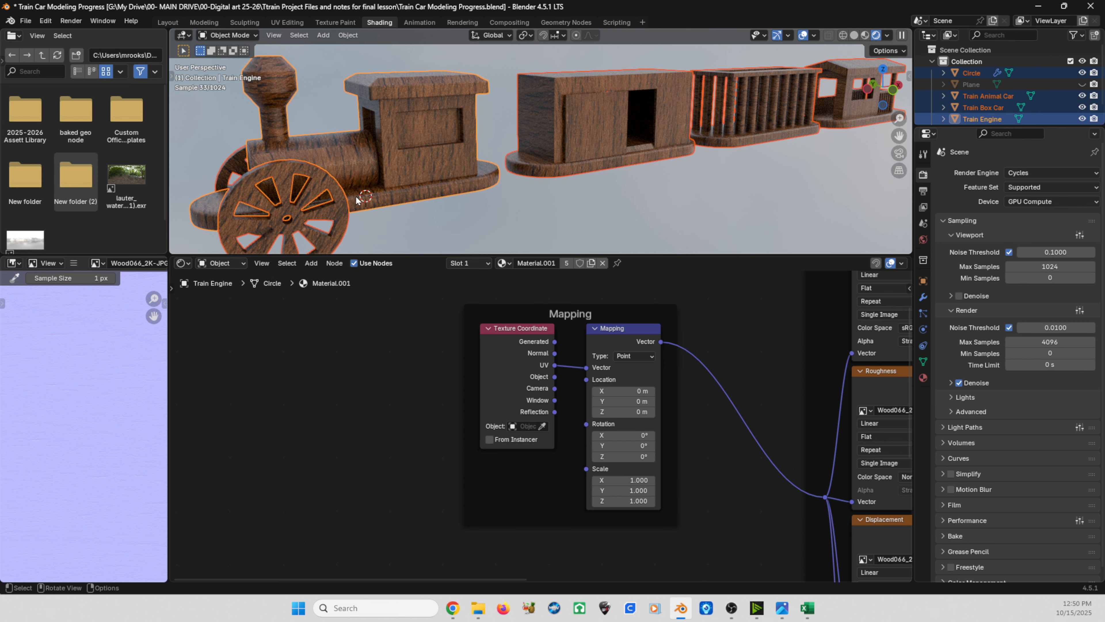
pyautogui.moveTo(457, 197); pyautogui.dragTo(570, 166, button='middle')
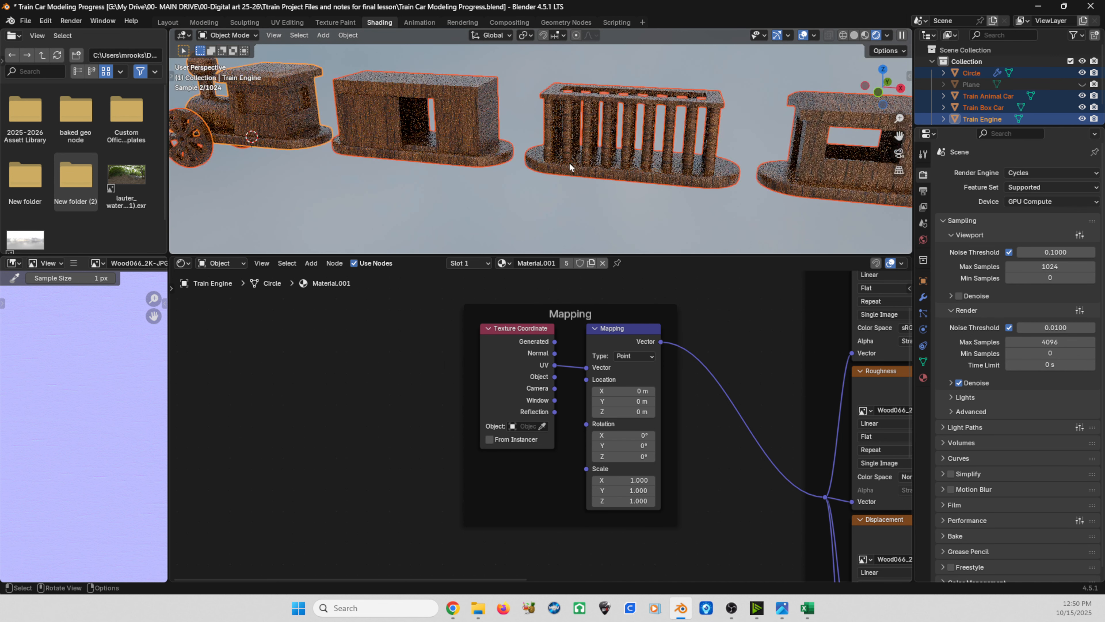
pyautogui.scroll(2, 600, 157)
pyautogui.scroll(1, 630, 148)
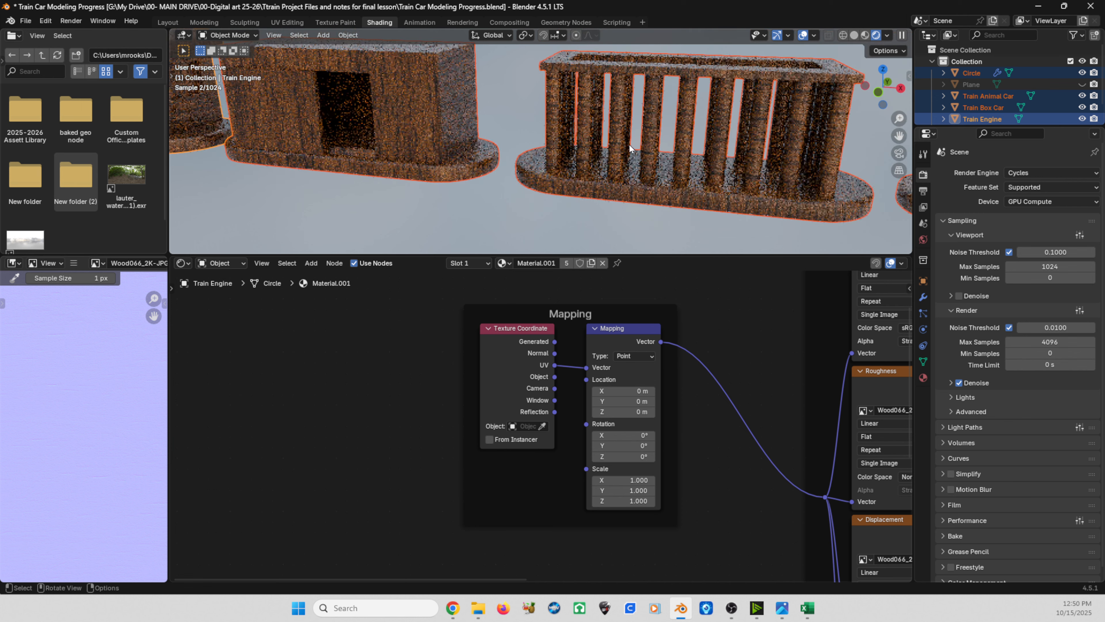
pyautogui.moveTo(630, 147); pyautogui.dragTo(497, 204, button='middle')
pyautogui.scroll(-3, 345, 170)
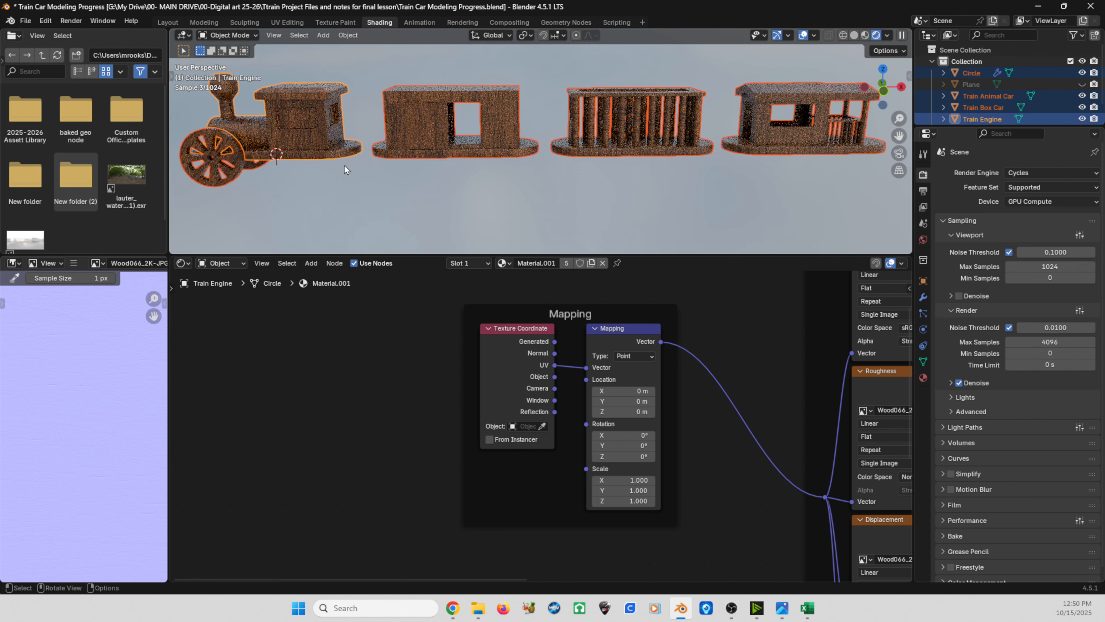
pyautogui.moveTo(345, 166); pyautogui.dragTo(429, 163, button='middle')
pyautogui.scroll(3, 429, 164)
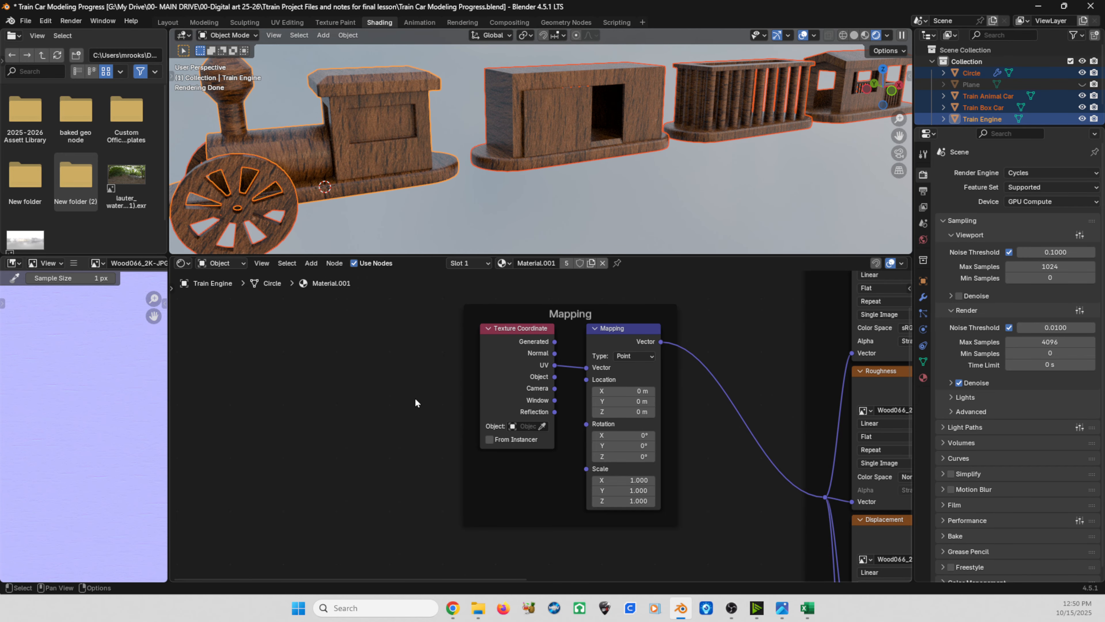
# Try feeding the Mapping node's Vector from Generated texture coordinates, and reconnect it to the UV output
pyautogui.scroll(-5, 572, 327)
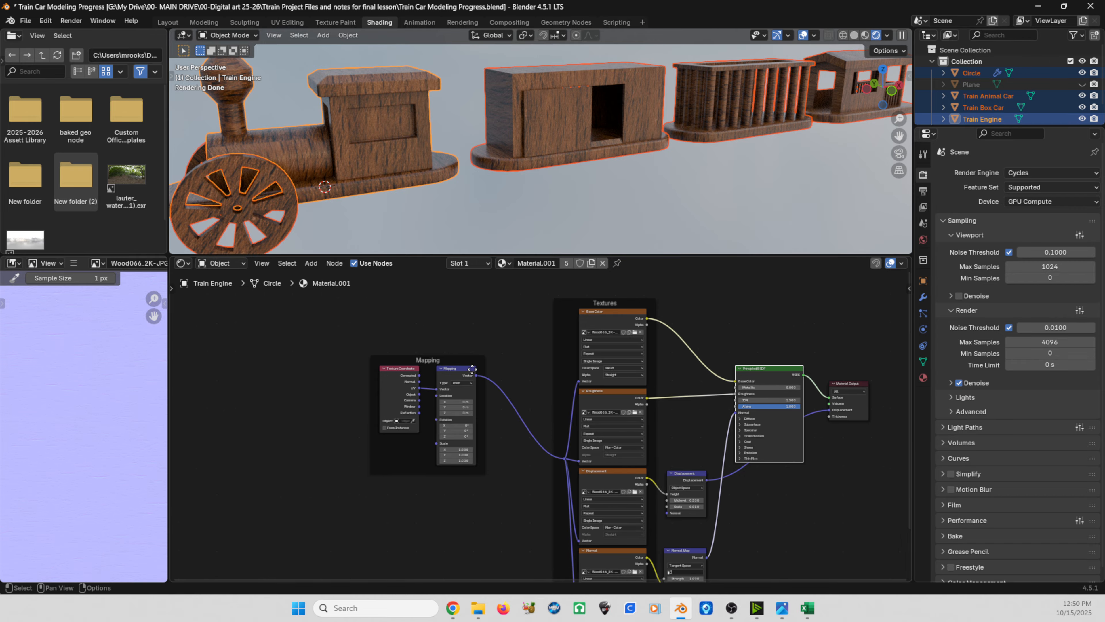
pyautogui.scroll(3, 433, 408)
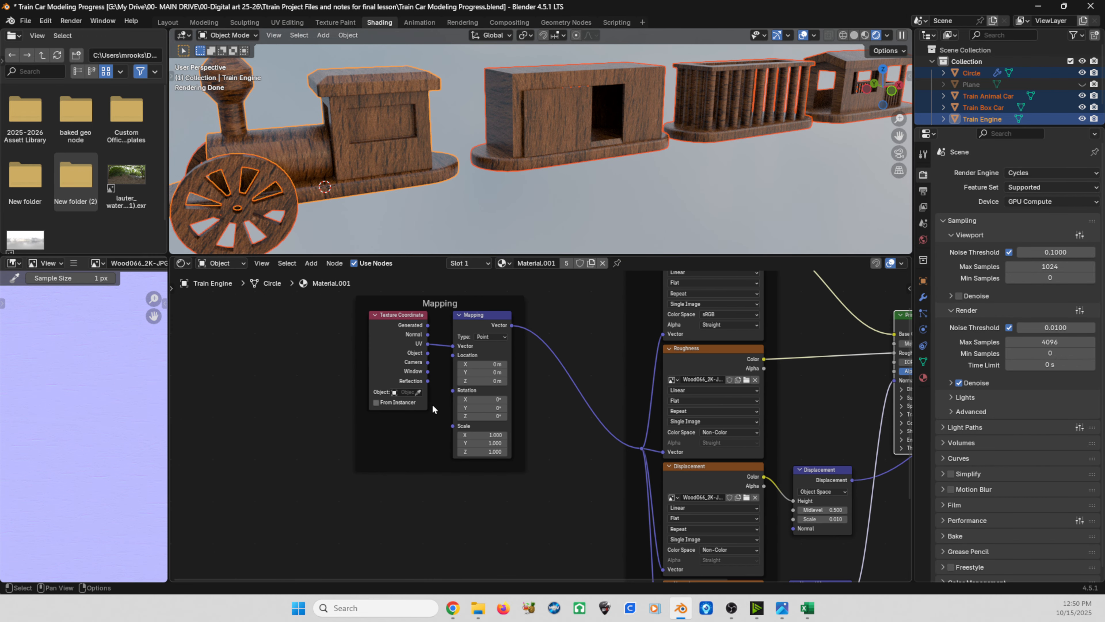
pyautogui.scroll(3, 433, 408)
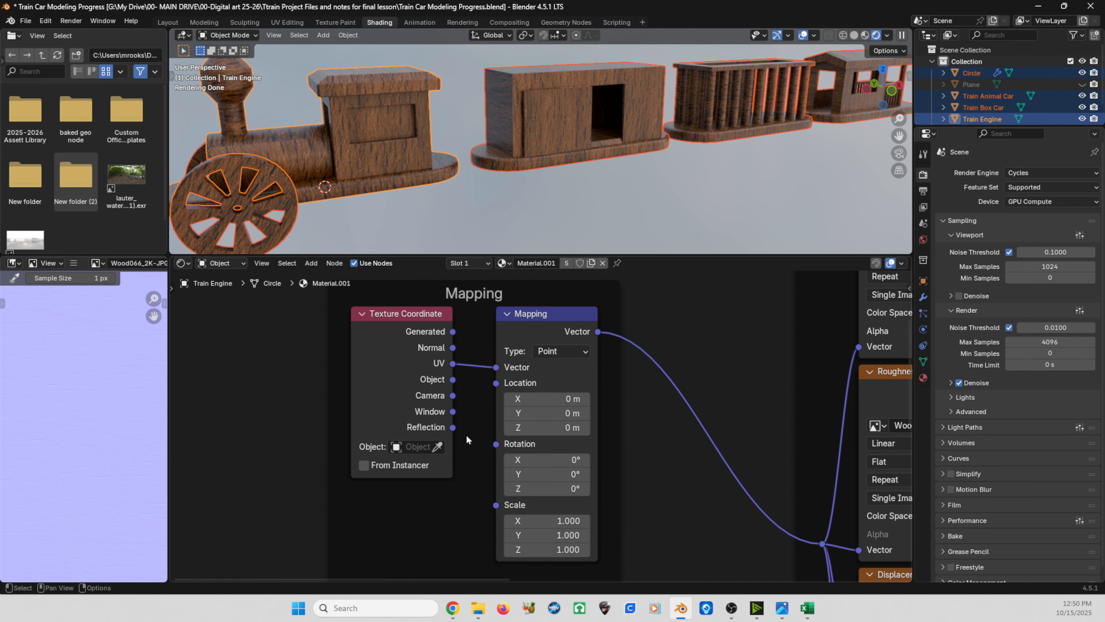
pyautogui.moveTo(397, 327)
pyautogui.mouseDown()
pyautogui.moveTo(397, 340)
pyautogui.moveTo(385, 333)
pyautogui.mouseUp()
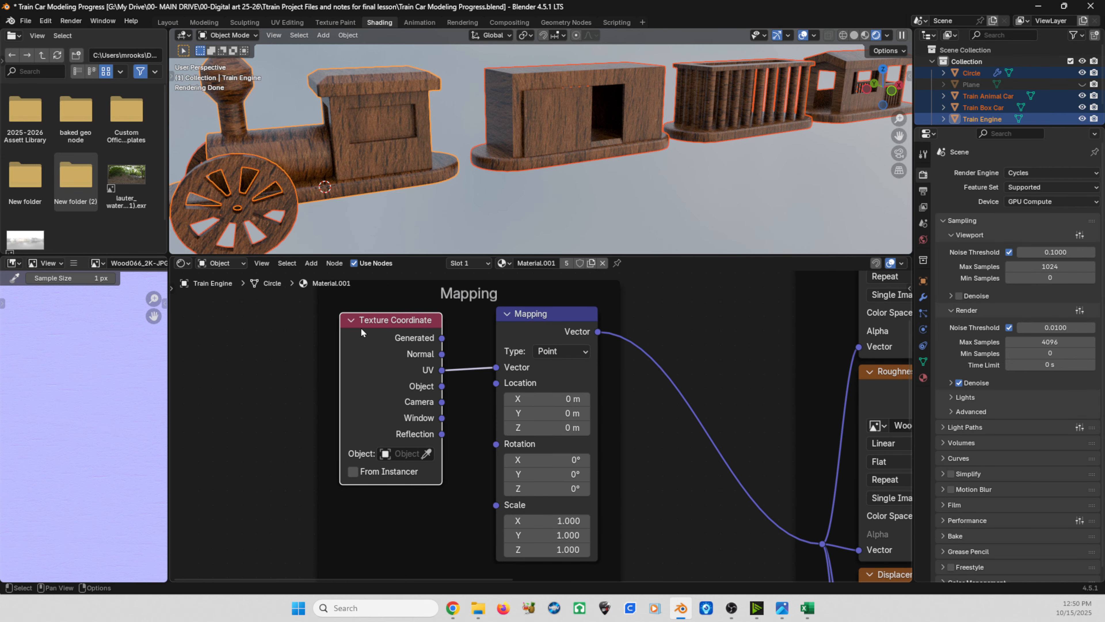
pyautogui.press('ctrl')
pyautogui.moveTo(441, 340); pyautogui.dragTo(496, 366)
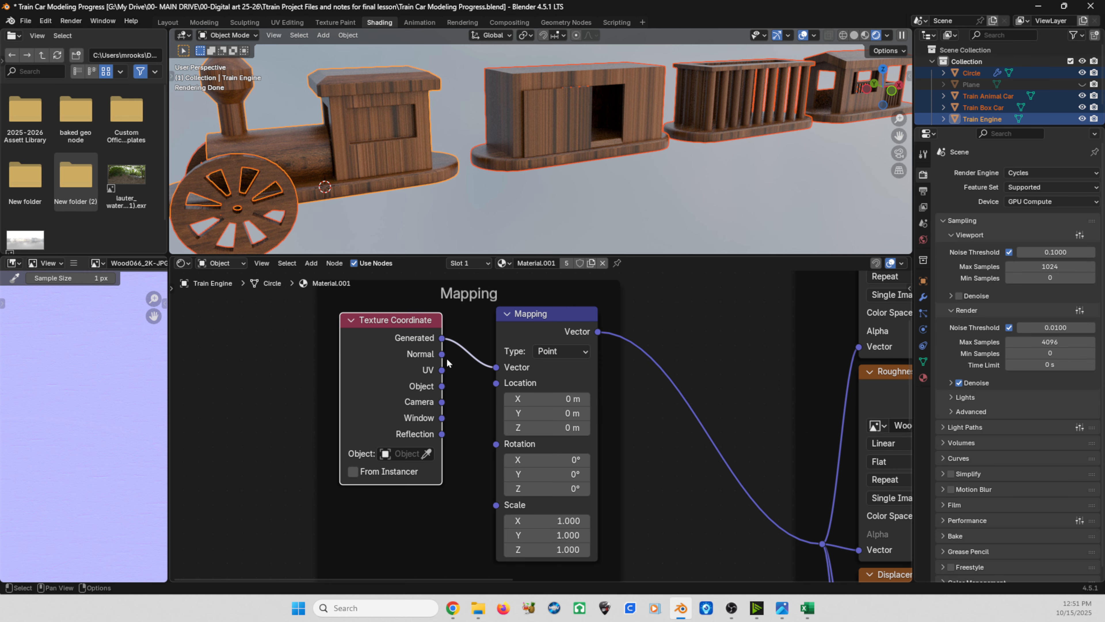
pyautogui.moveTo(442, 370); pyautogui.dragTo(483, 370)
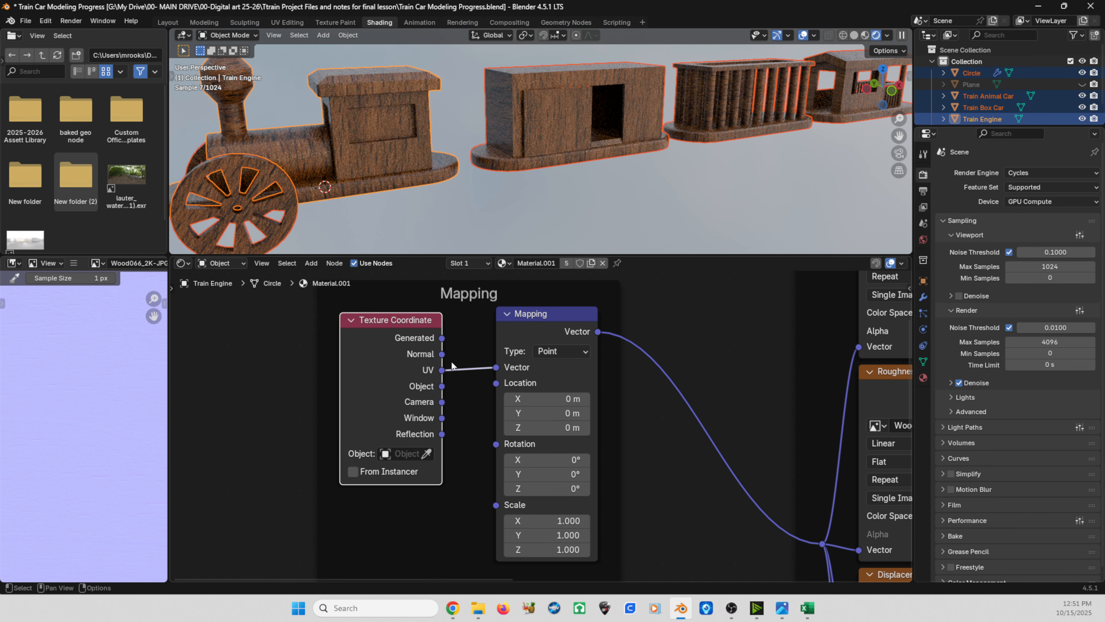
# Set the wood material's Mapping scale to 5 on the X, Y and Z axes
pyautogui.keyDown('shift'); pyautogui.moveTo(631, 396); pyautogui.dragTo(552, 380, button='middle'); pyautogui.keyUp('shift')
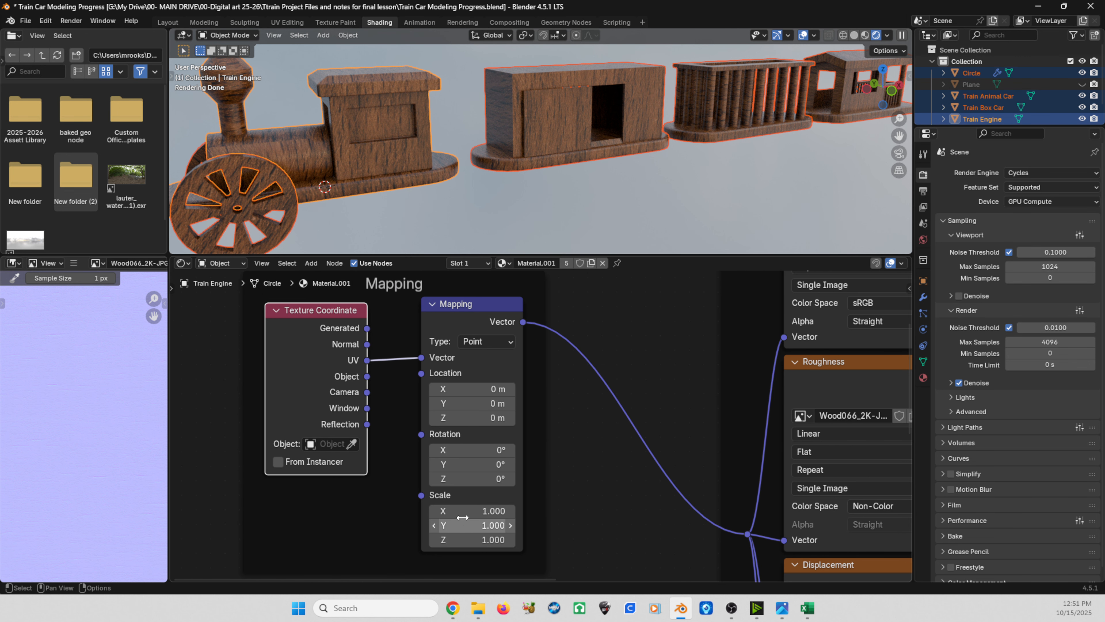
pyautogui.scroll(1, 462, 517)
pyautogui.keyDown('shift'); pyautogui.moveTo(461, 516); pyautogui.dragTo(551, 454, button='middle'); pyautogui.keyUp('shift')
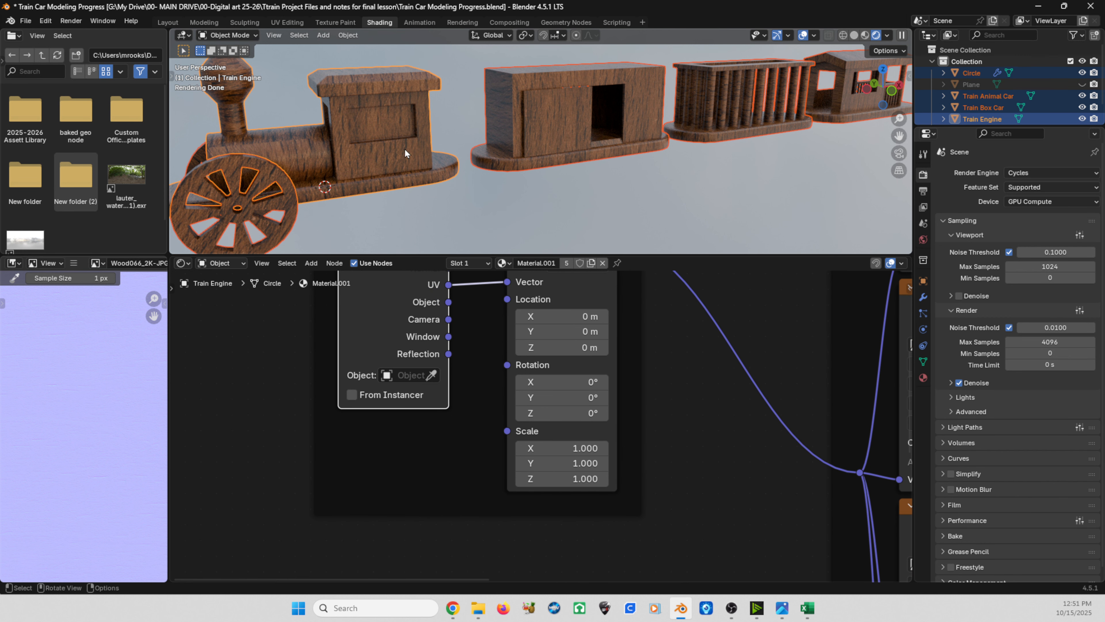
pyautogui.scroll(1, 540, 397)
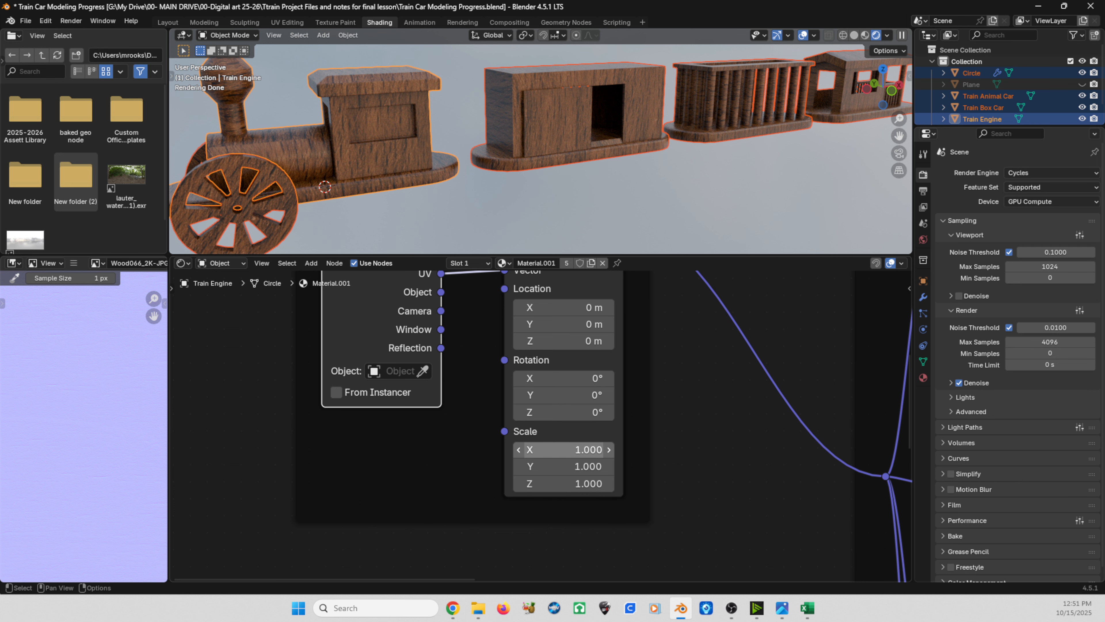
pyautogui.click(564, 446)
pyautogui.write('5')
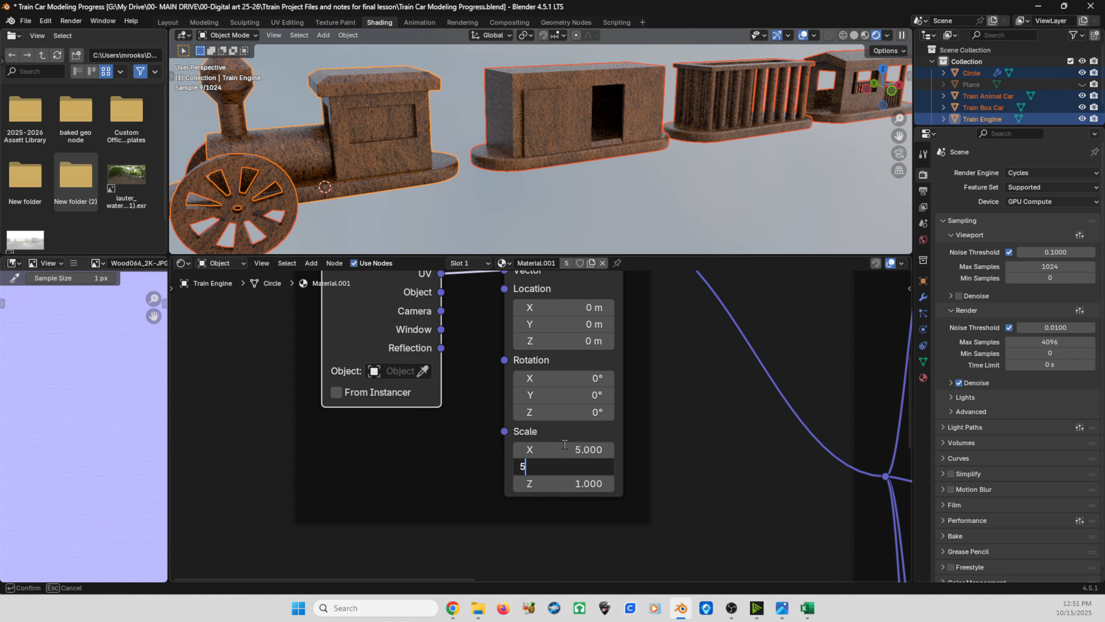
pyautogui.press('Return')
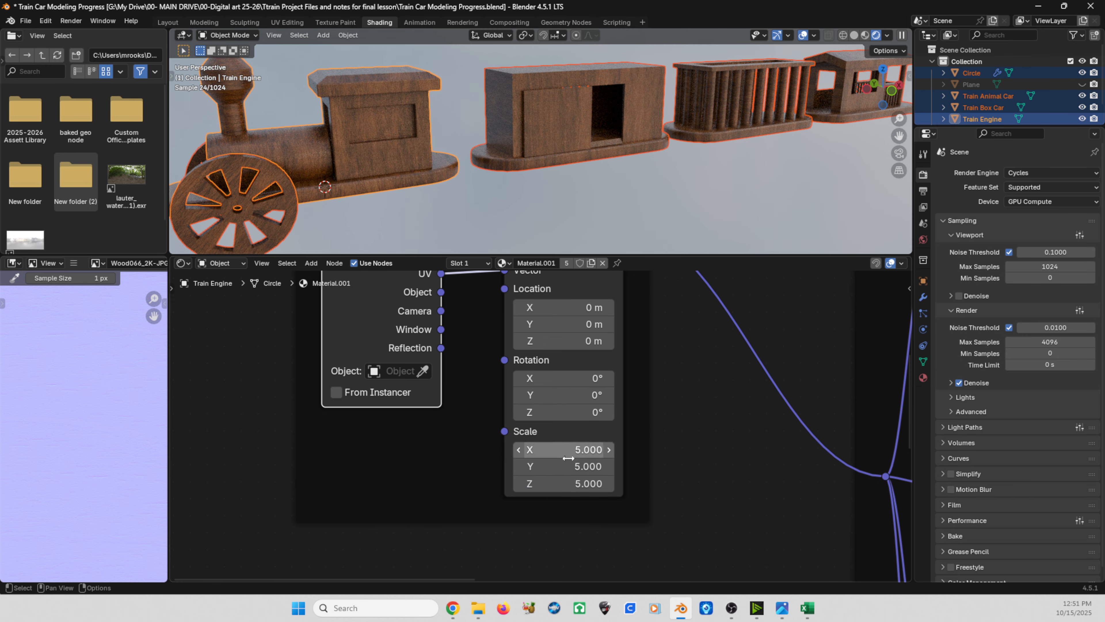
# Set the wood material's Mapping scale to 10 on the X, Y and Z axes
pyautogui.click(564, 446)
pyautogui.write('10')
pyautogui.press('Return')
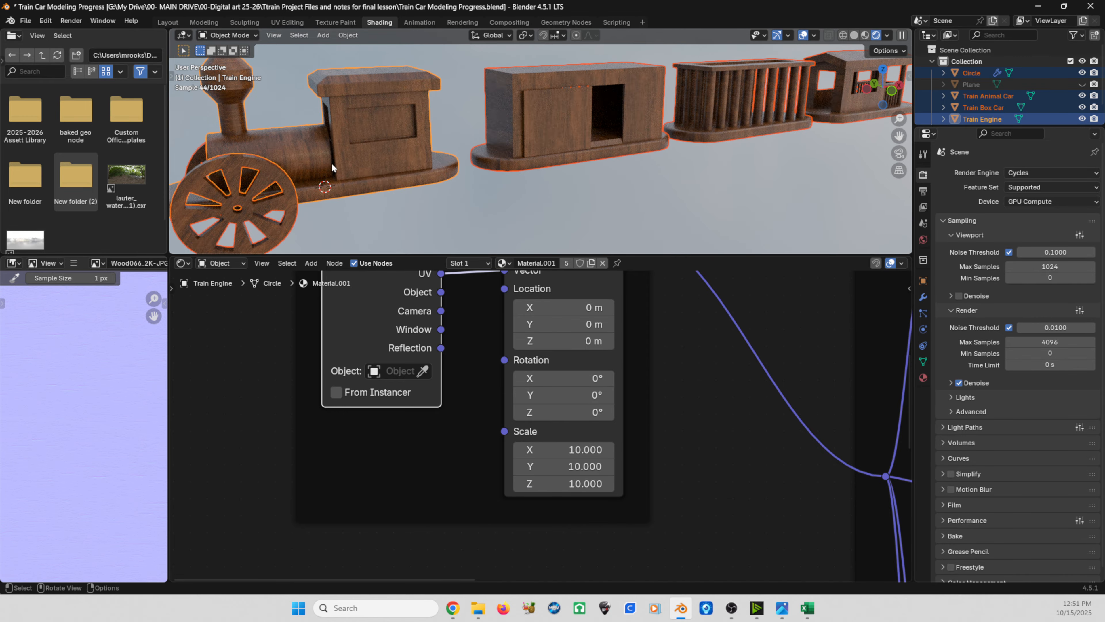
# Inspect the finer wood grain along the cars, and enlarge the 3D viewport over the node editor with the whole train in view
pyautogui.moveTo(376, 177); pyautogui.dragTo(373, 180, button='middle')
pyautogui.moveTo(392, 188); pyautogui.dragTo(547, 188, button='middle')
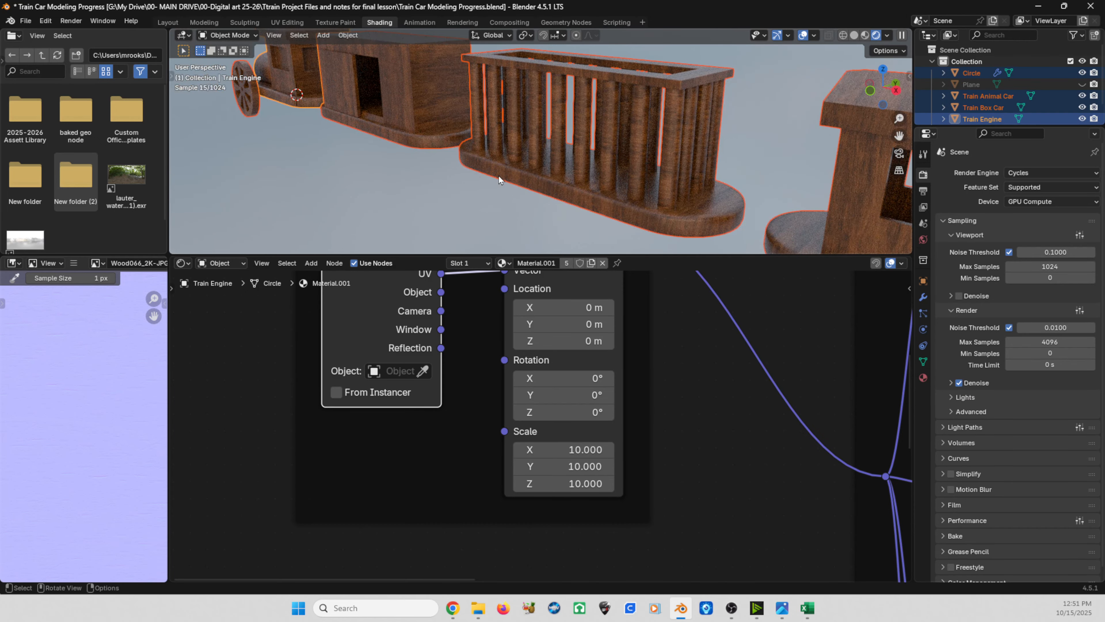
pyautogui.scroll(-4, 441, 178)
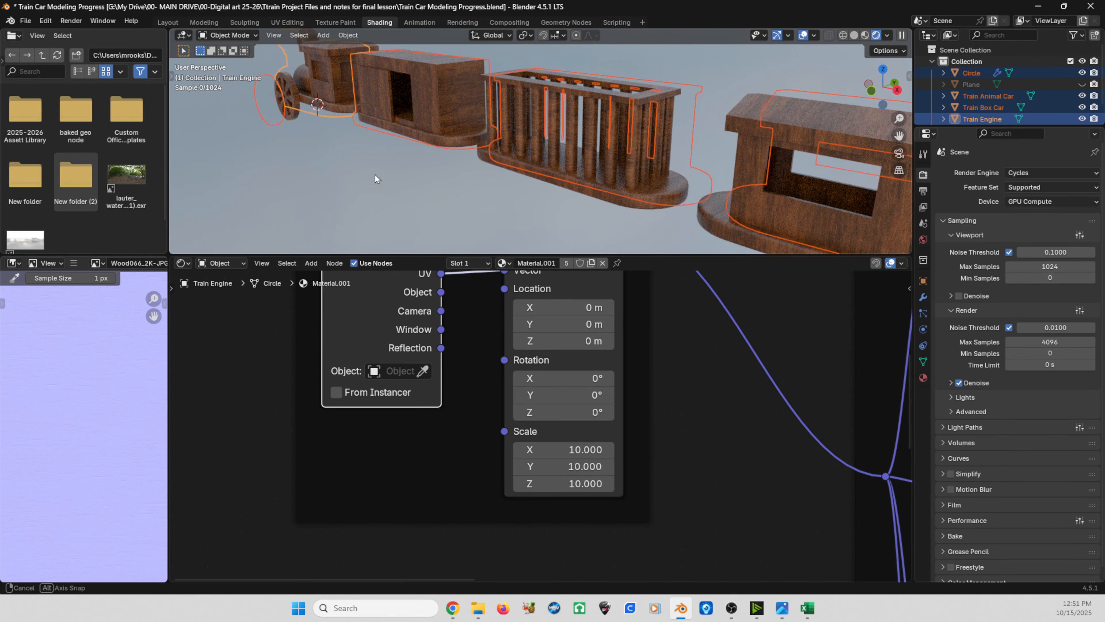
pyautogui.moveTo(375, 175); pyautogui.dragTo(537, 201, button='middle')
pyautogui.scroll(-3, 460, 176)
pyautogui.moveTo(541, 257); pyautogui.dragTo(540, 322)
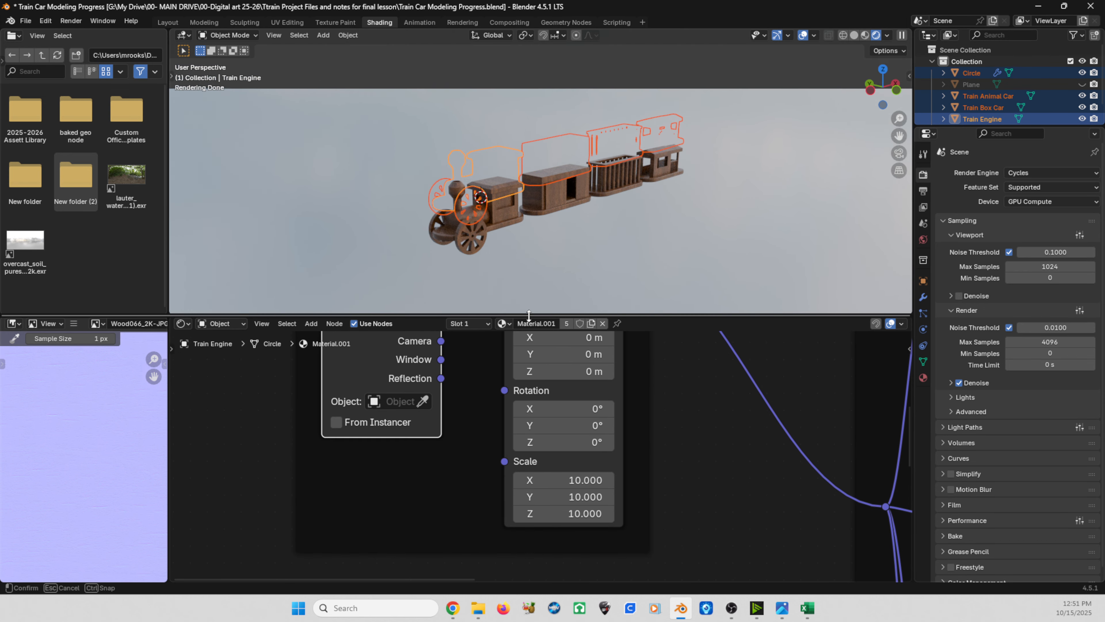